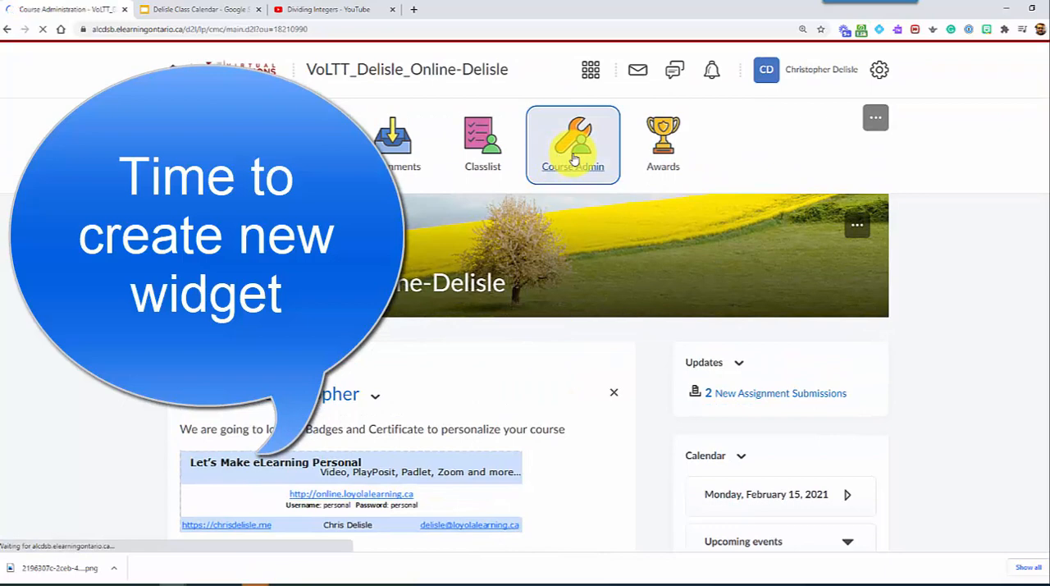
Step: Create a new custom course widget and name it with the teacher's surname followed by "Daily"
{"action": "left_click", "coordinate": [194, 348]}
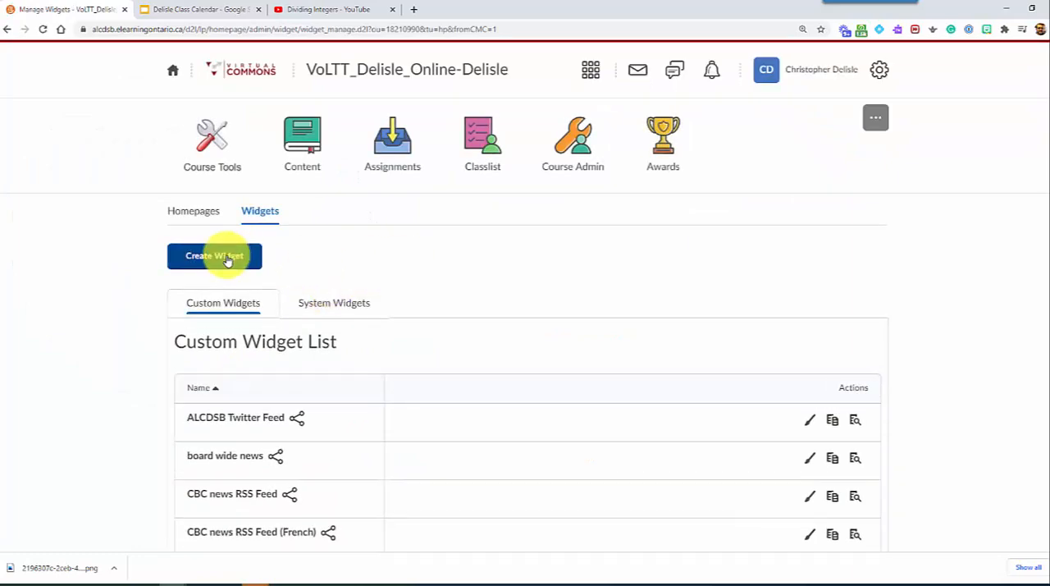
{"action": "left_click", "coordinate": [195, 263]}
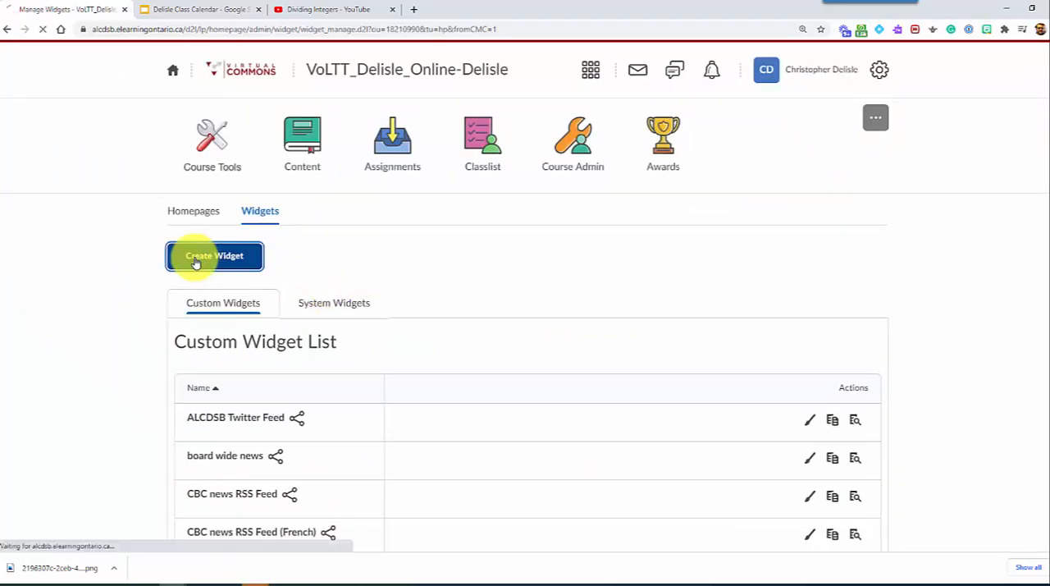
{"action": "left_click", "coordinate": [185, 379]}
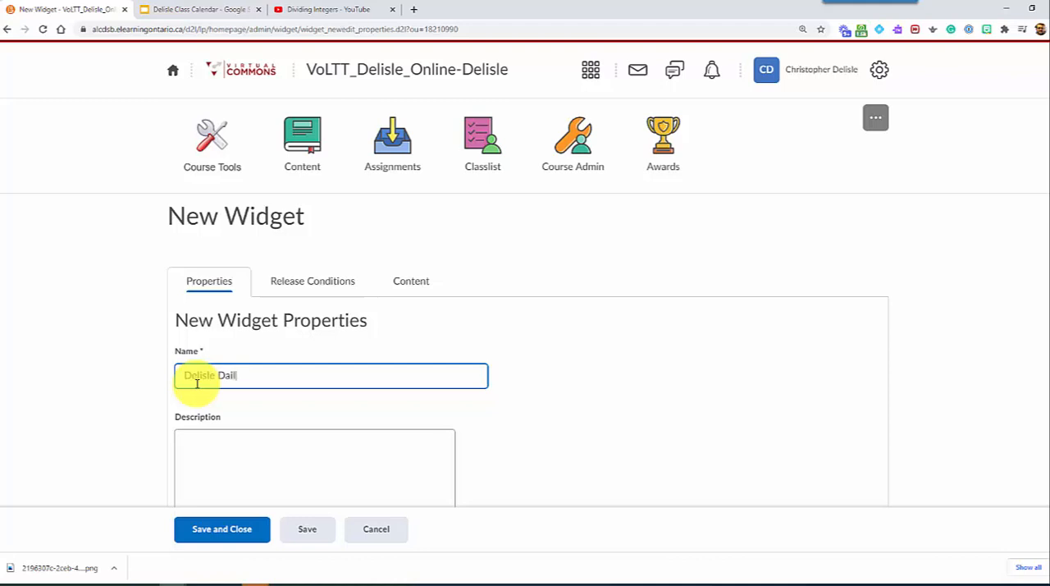
{"action": "scroll", "coordinate": [219, 429], "scroll_direction": "down", "scroll_amount": 1}
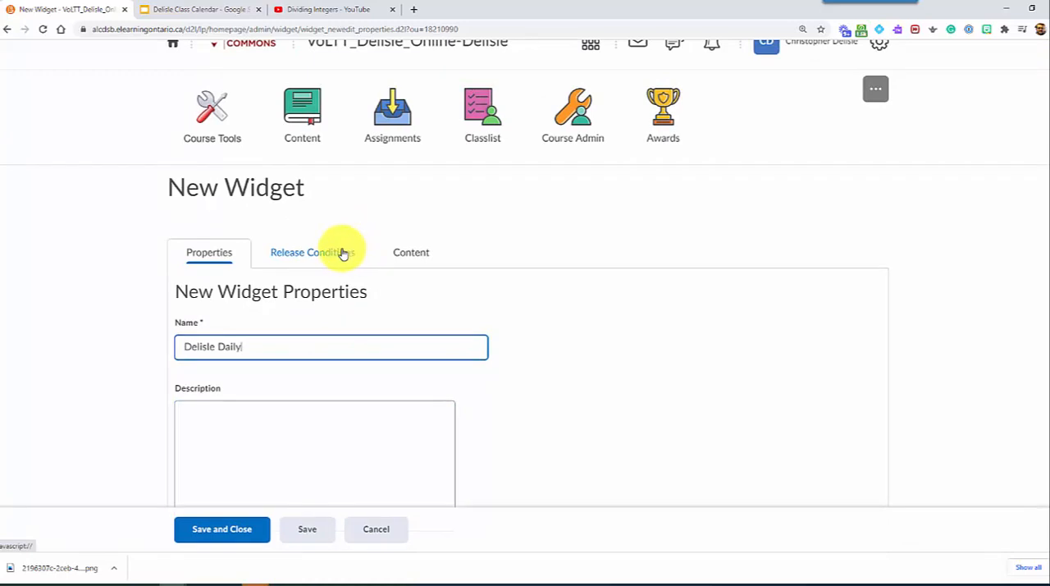
Step: Paste the copied Google Slides iframe code as an embed code into the new widget's content
{"action": "left_click", "coordinate": [419, 254]}
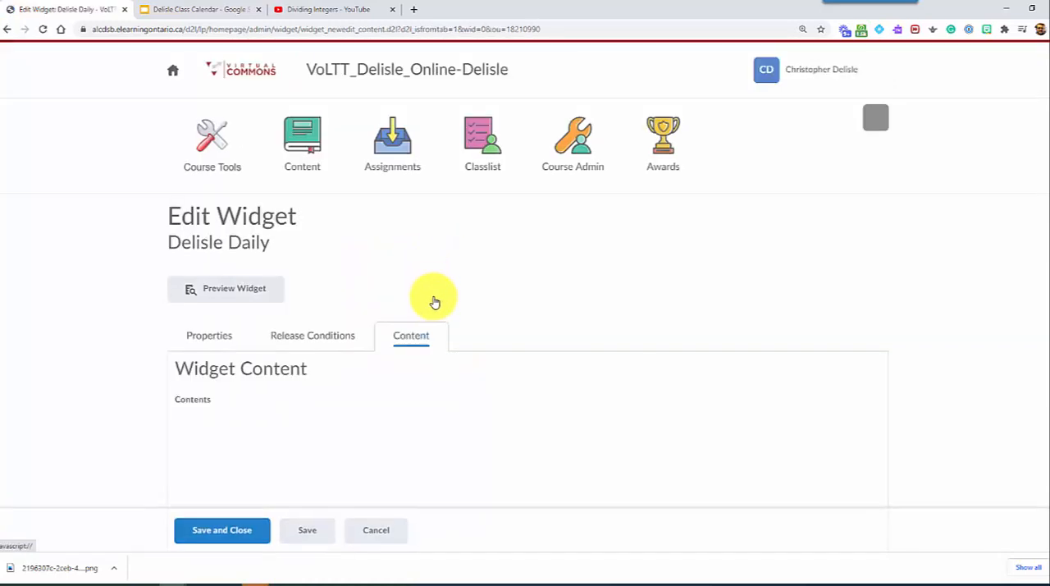
{"action": "scroll", "coordinate": [435, 302], "scroll_direction": "down", "scroll_amount": 2}
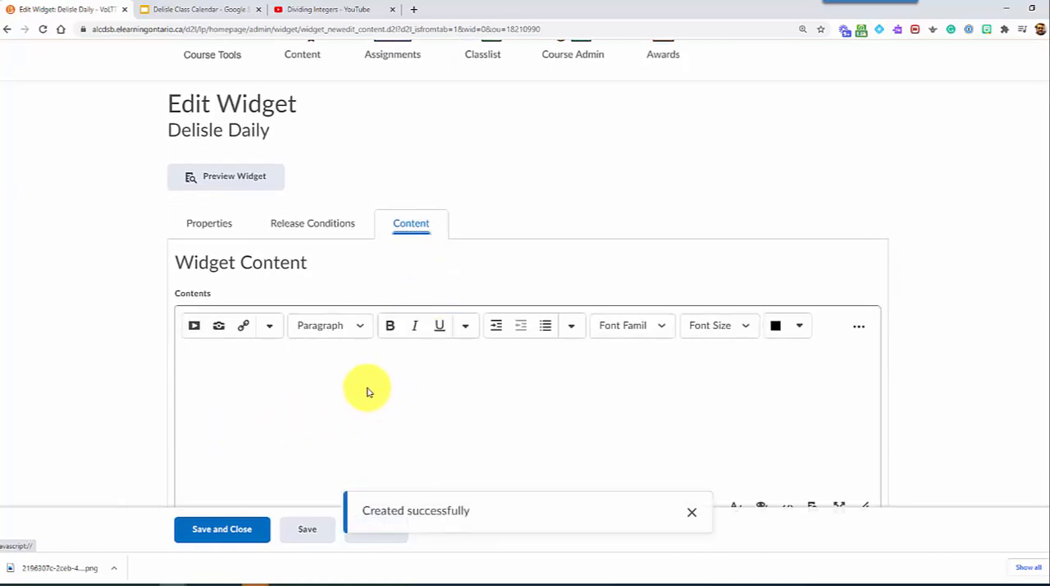
{"action": "scroll", "coordinate": [320, 382], "scroll_direction": "down", "scroll_amount": 1}
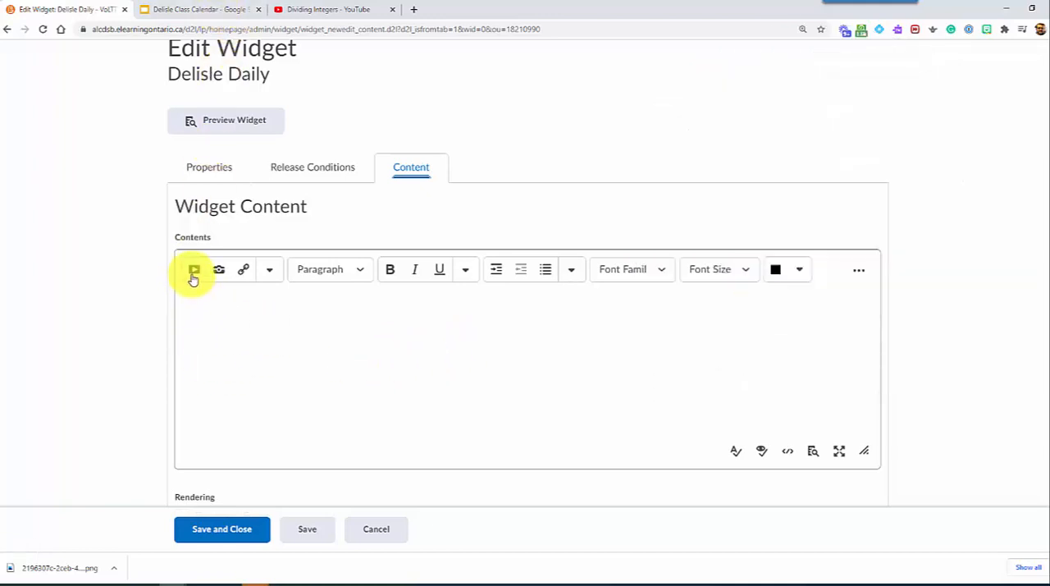
{"action": "left_click", "coordinate": [193, 271]}
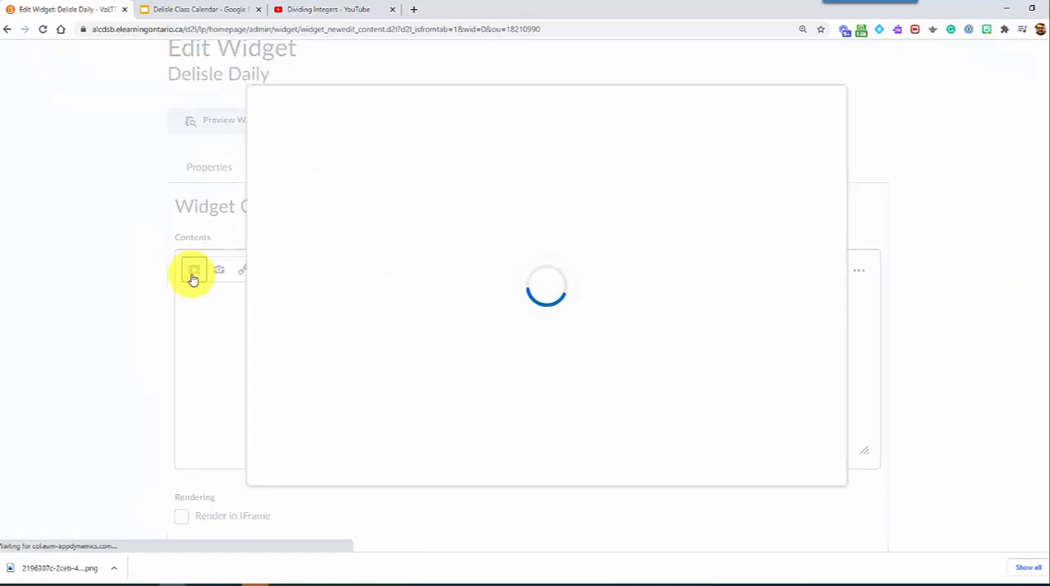
{"action": "scroll", "coordinate": [359, 353], "scroll_direction": "down", "scroll_amount": 3}
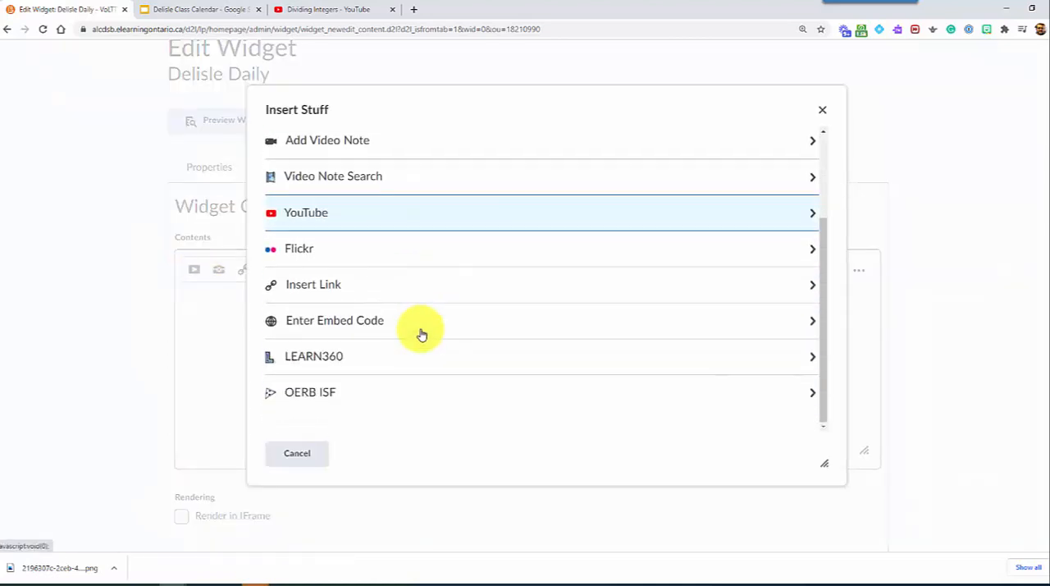
{"action": "left_click", "coordinate": [365, 322]}
{"action": "right_click", "coordinate": [333, 241]}
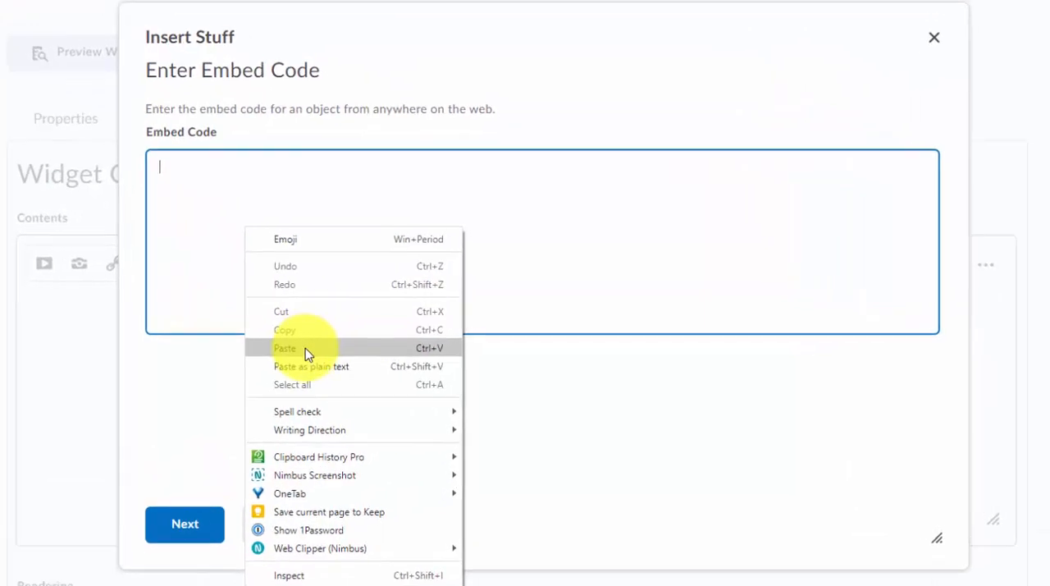
{"action": "left_click", "coordinate": [305, 353]}
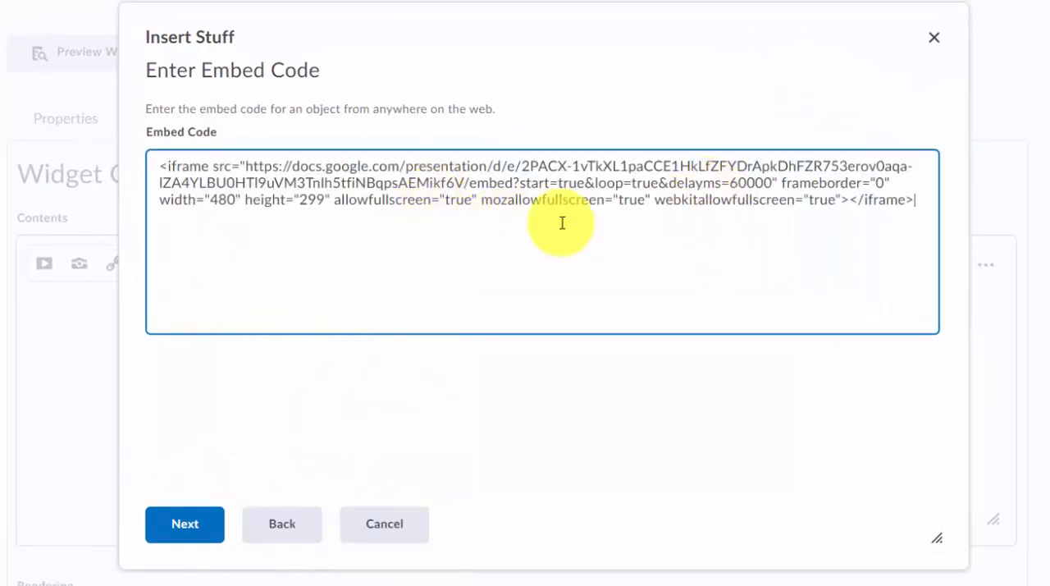
Step: Set the iframe width in the embed code to 100%
{"action": "left_click_drag", "start_coordinate": [210, 199], "coordinate": [232, 199]}
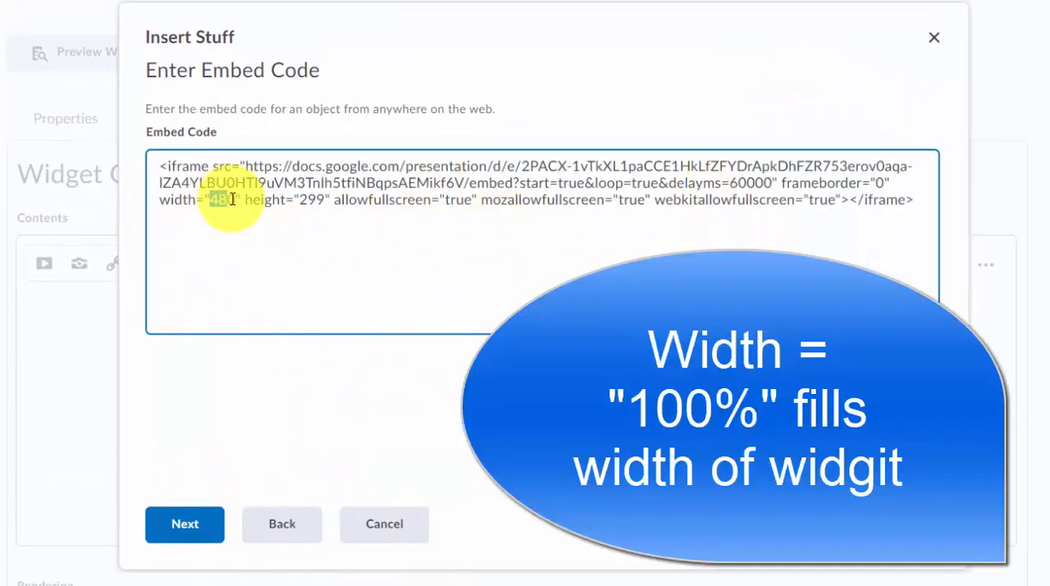
{"action": "type", "text": "100%"}
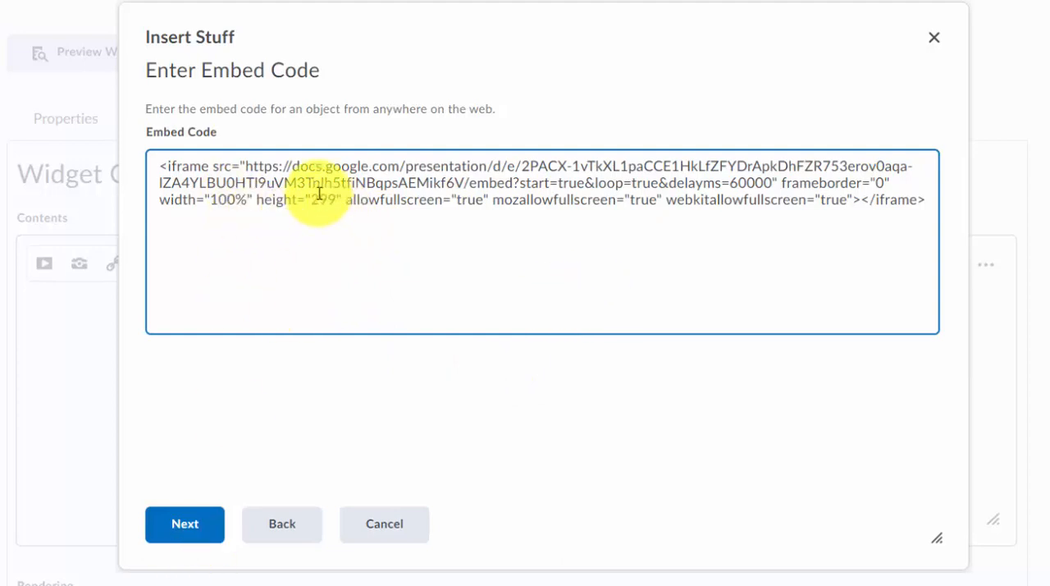
Step: Insert the embedded slideshow into the widget content, then save and close the widget
{"action": "left_click", "coordinate": [186, 535]}
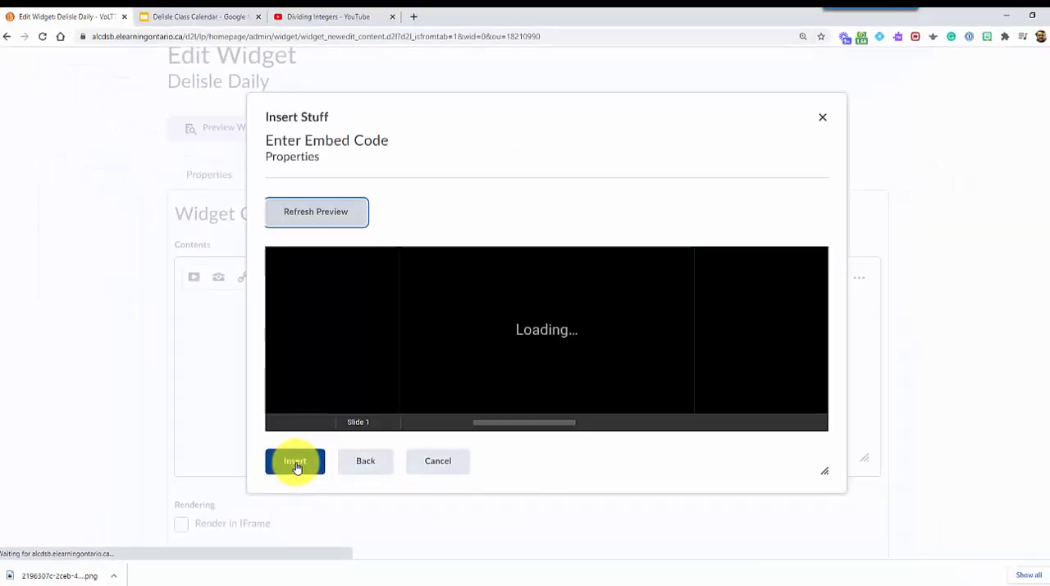
{"action": "left_click", "coordinate": [292, 462]}
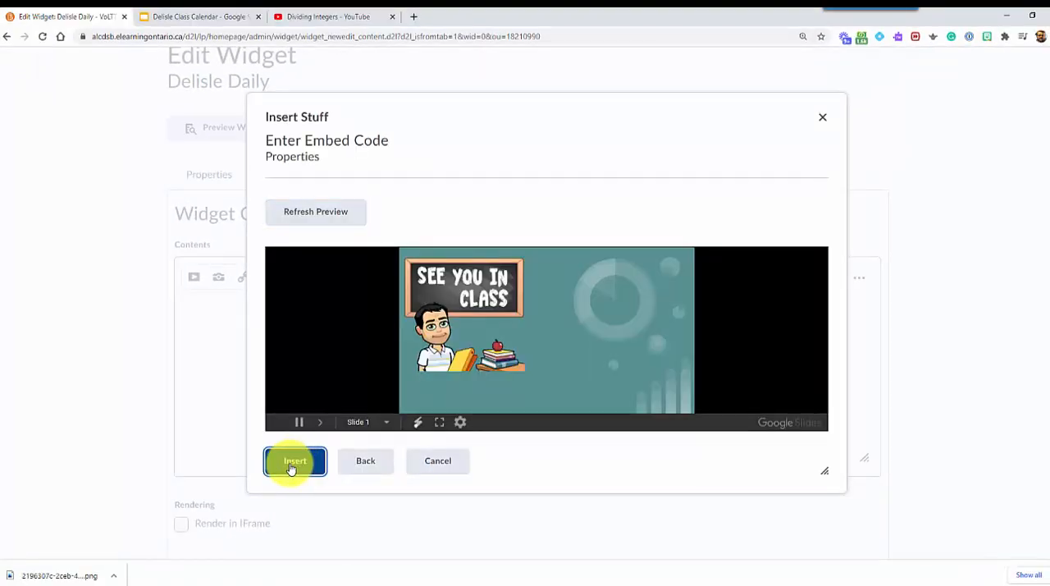
{"action": "left_click", "coordinate": [243, 540]}
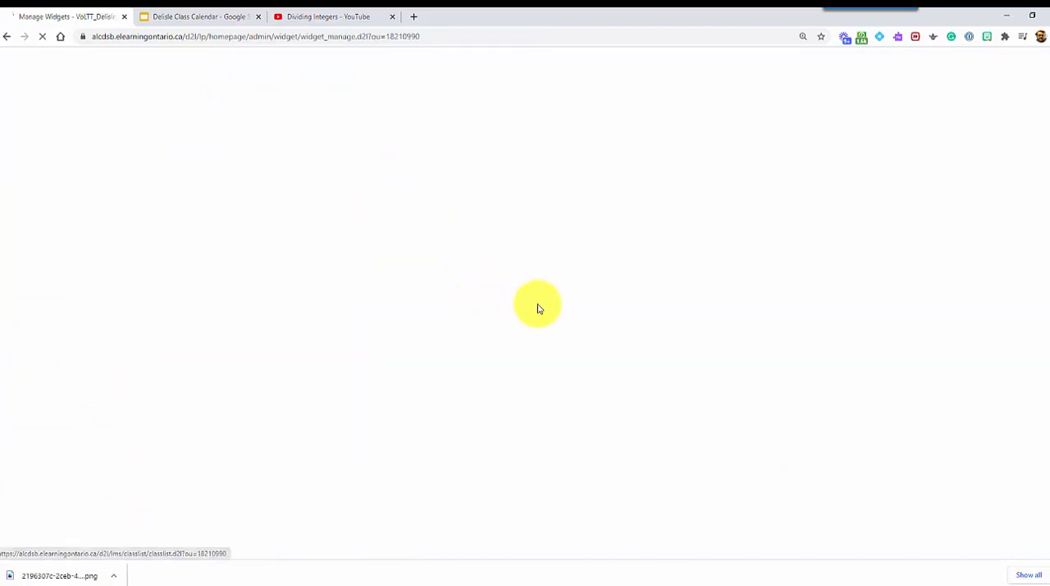
Step: Open the course homepage and look over its current widgets down to the support section
{"action": "left_click", "coordinate": [391, 80]}
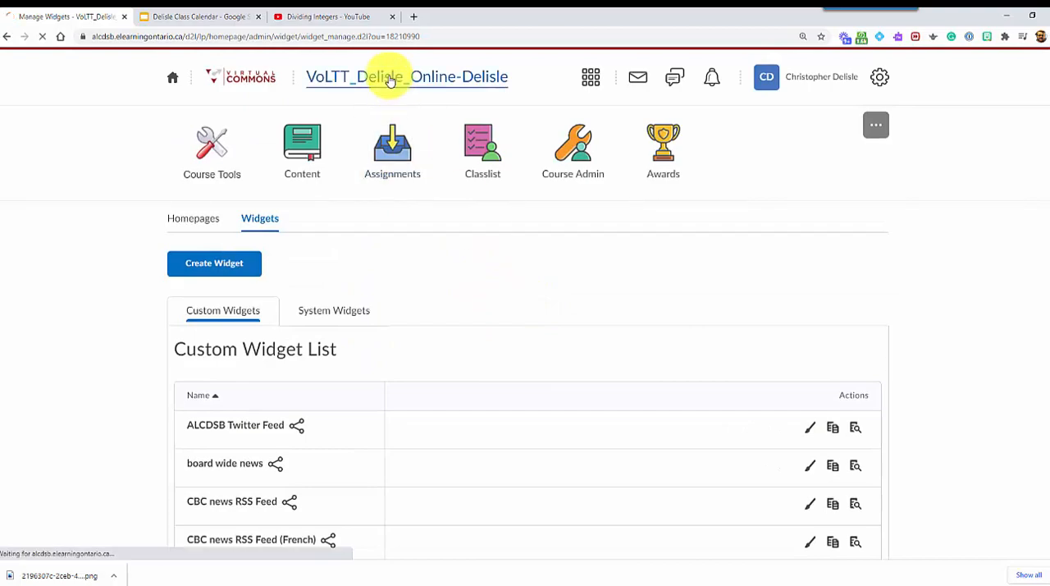
{"action": "scroll", "coordinate": [500, 320], "scroll_direction": "down", "scroll_amount": 1}
{"action": "scroll", "coordinate": [525, 328], "scroll_direction": "down", "scroll_amount": 10}
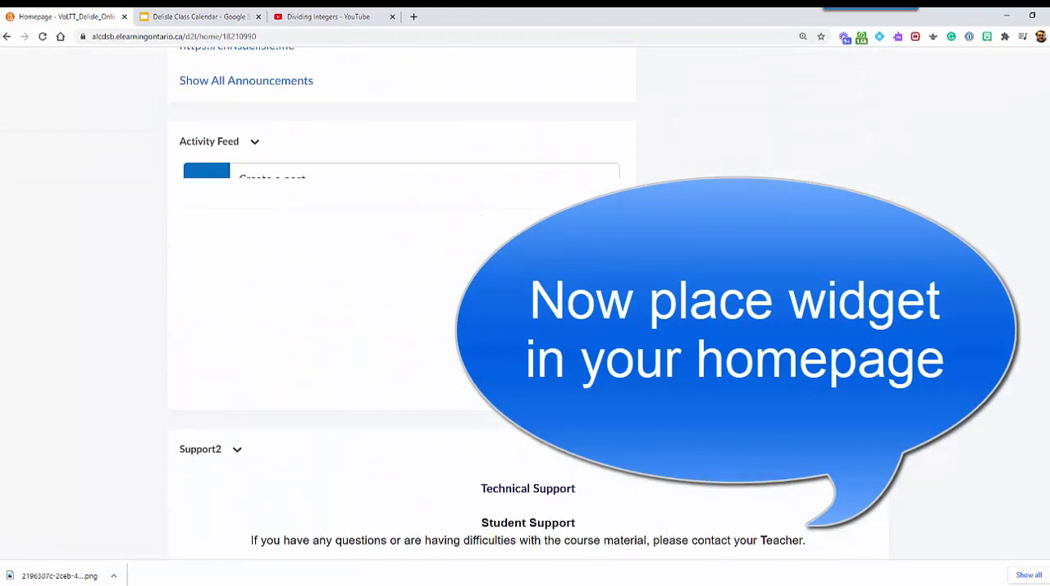
{"action": "scroll", "coordinate": [831, 496], "scroll_direction": "down", "scroll_amount": 1}
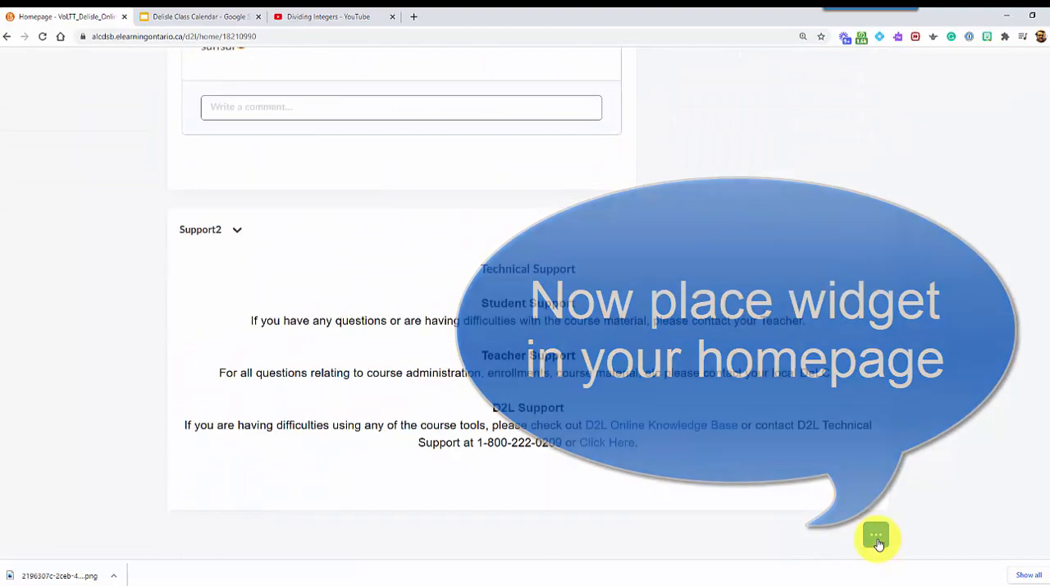
{"action": "scroll", "coordinate": [741, 259], "scroll_direction": "up", "scroll_amount": 15}
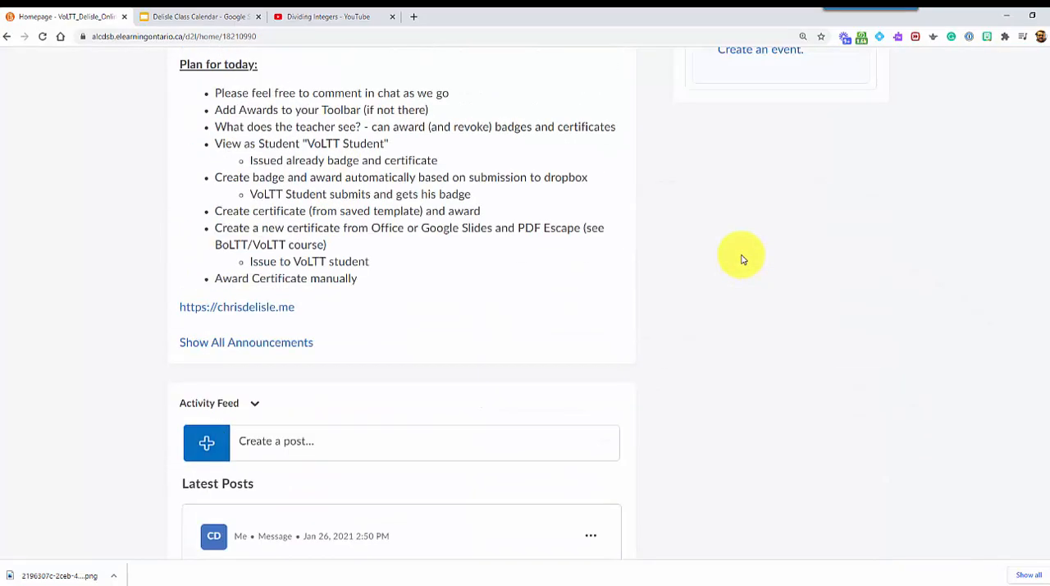
Step: Open the active homepage, Loyola Course Homepage to share - Daylight - Copy, for editing from the course administration
{"action": "left_click", "coordinate": [572, 131]}
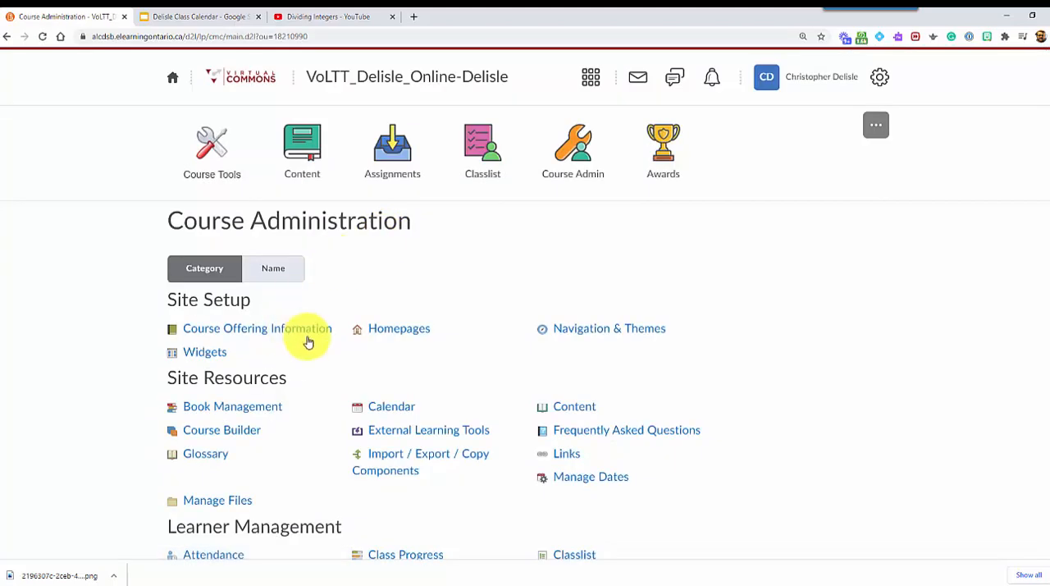
{"action": "left_click", "coordinate": [391, 337]}
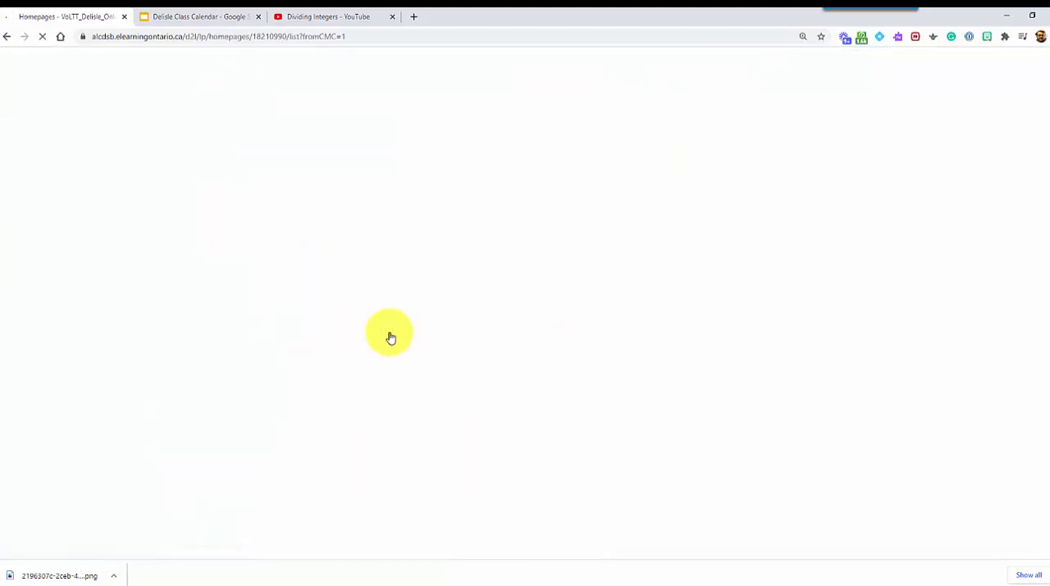
{"action": "scroll", "coordinate": [394, 341], "scroll_direction": "down", "scroll_amount": 4}
{"action": "scroll", "coordinate": [404, 345], "scroll_direction": "down", "scroll_amount": 10}
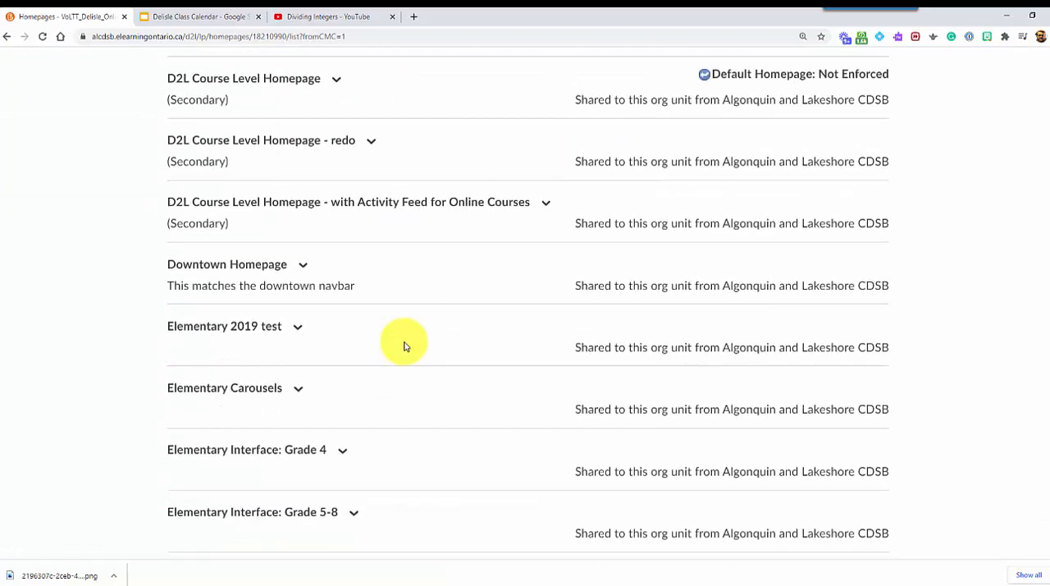
{"action": "scroll", "coordinate": [404, 345], "scroll_direction": "down", "scroll_amount": 3}
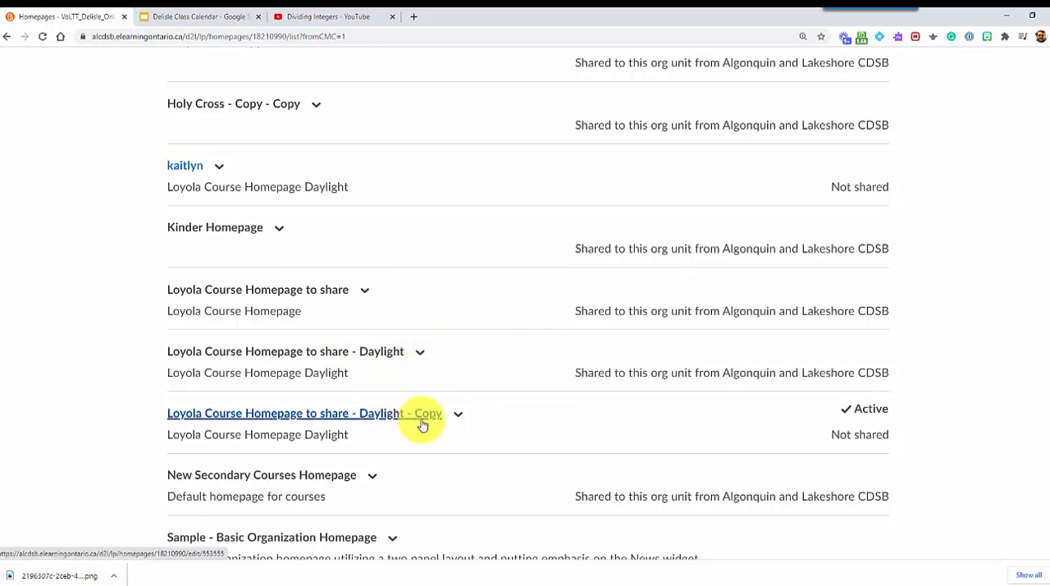
{"action": "left_click", "coordinate": [364, 420]}
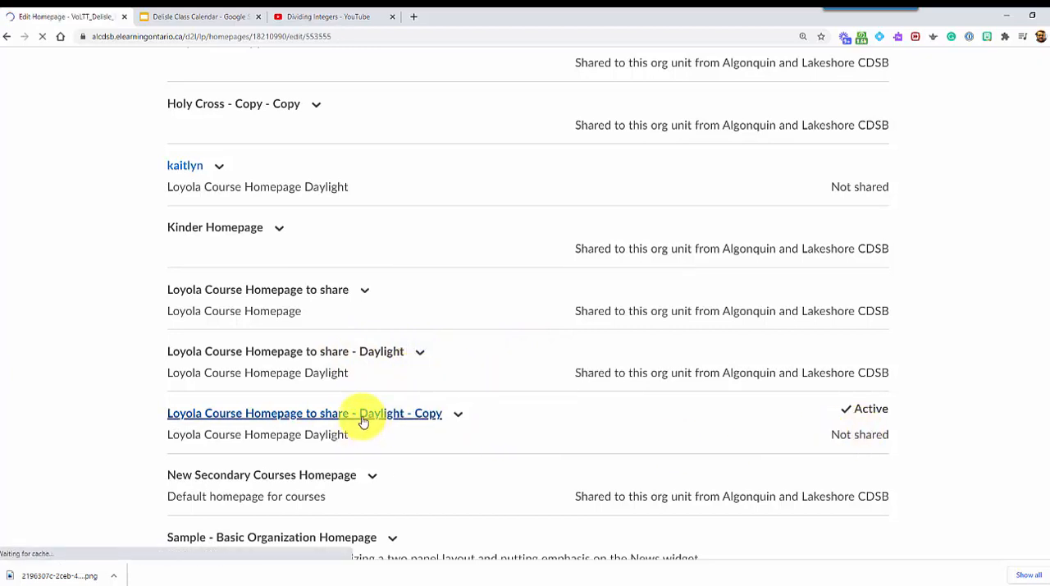
{"action": "left_click", "coordinate": [370, 394]}
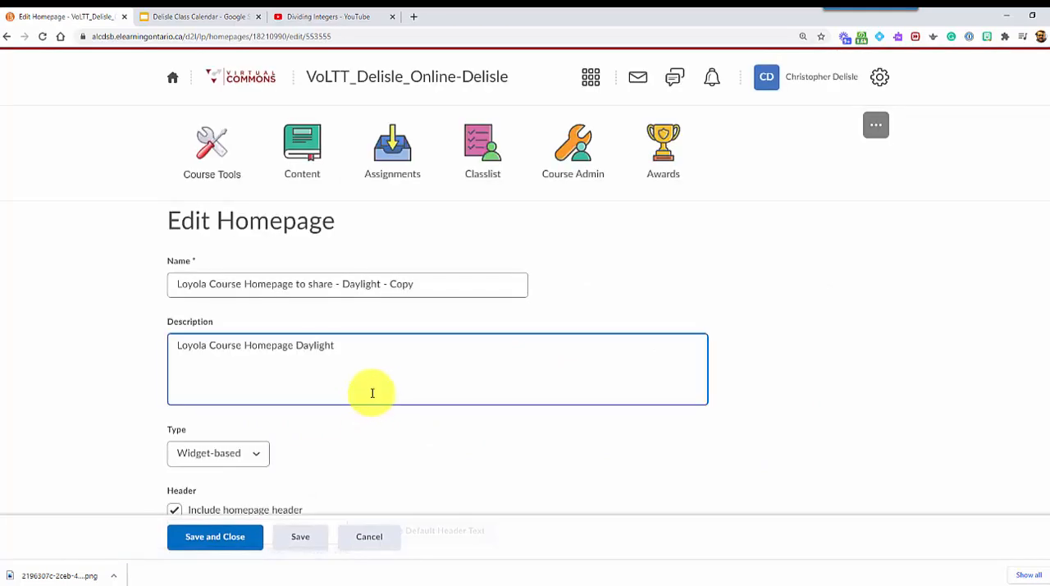
Step: Find the new Daily widget by the teacher's surname and add it to the homepage column holding Updates and Calendar
{"action": "scroll", "coordinate": [380, 393], "scroll_direction": "down", "scroll_amount": 1}
{"action": "scroll", "coordinate": [380, 393], "scroll_direction": "down", "scroll_amount": 10}
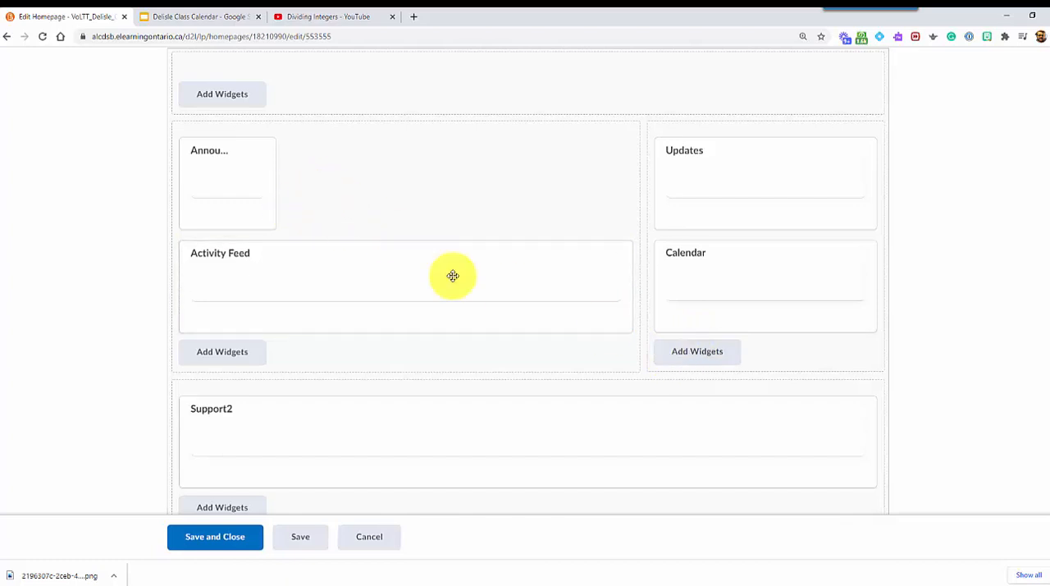
{"action": "left_click", "coordinate": [697, 353]}
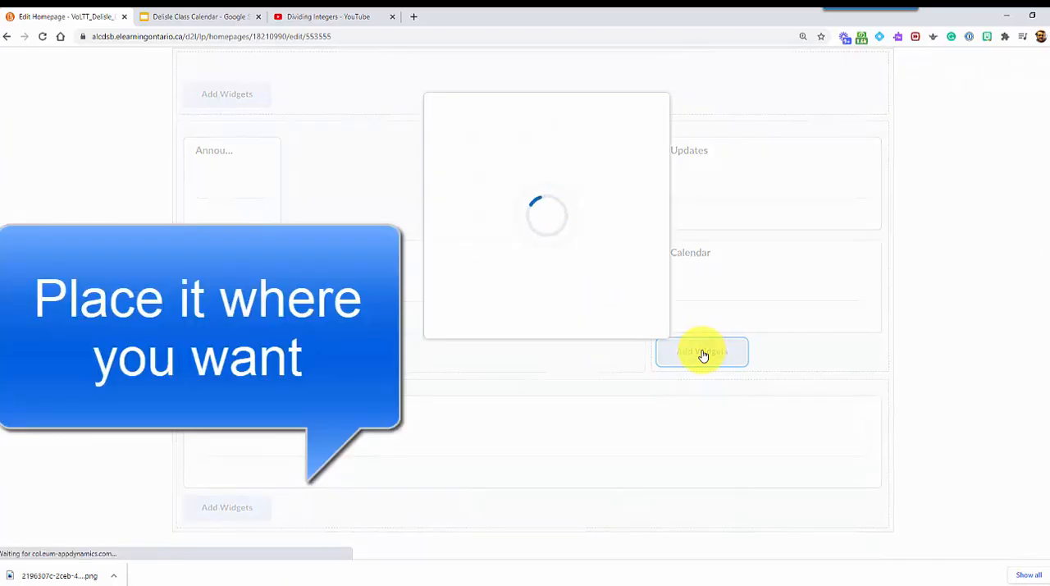
{"action": "left_click", "coordinate": [618, 139]}
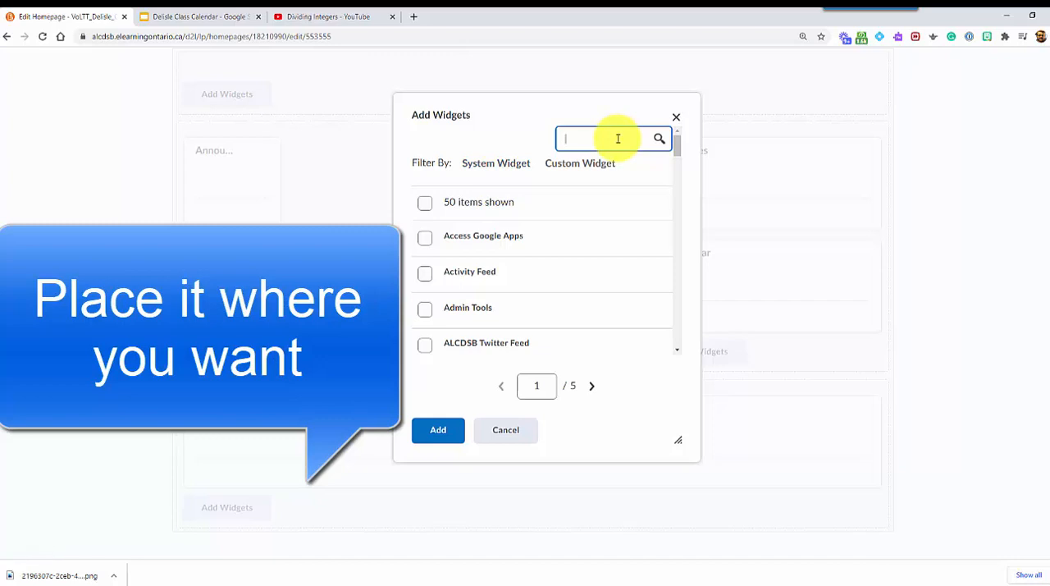
{"action": "type", "text": "delisle"}
{"action": "key", "text": "Return"}
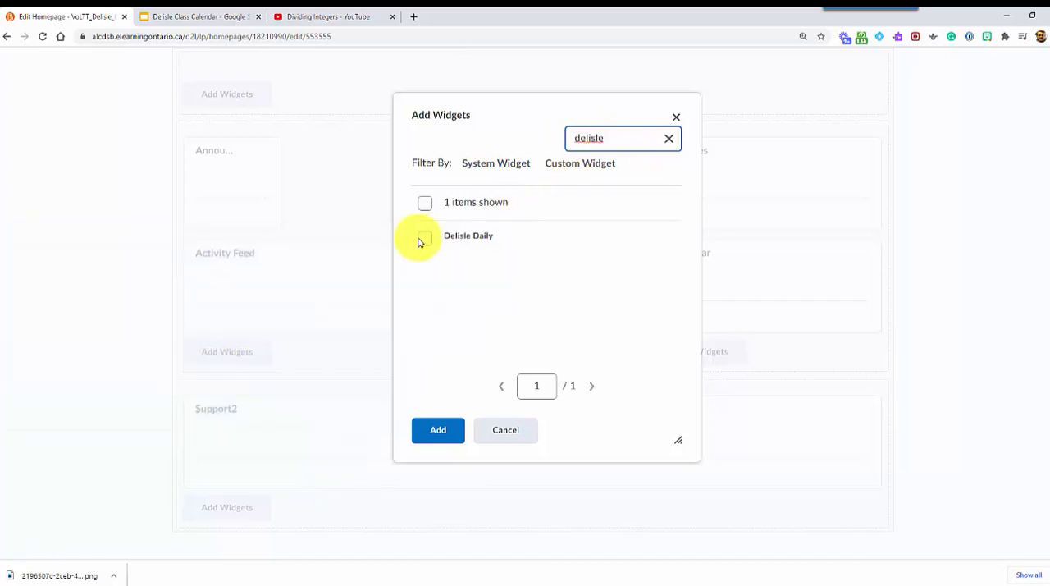
{"action": "left_click", "coordinate": [424, 238]}
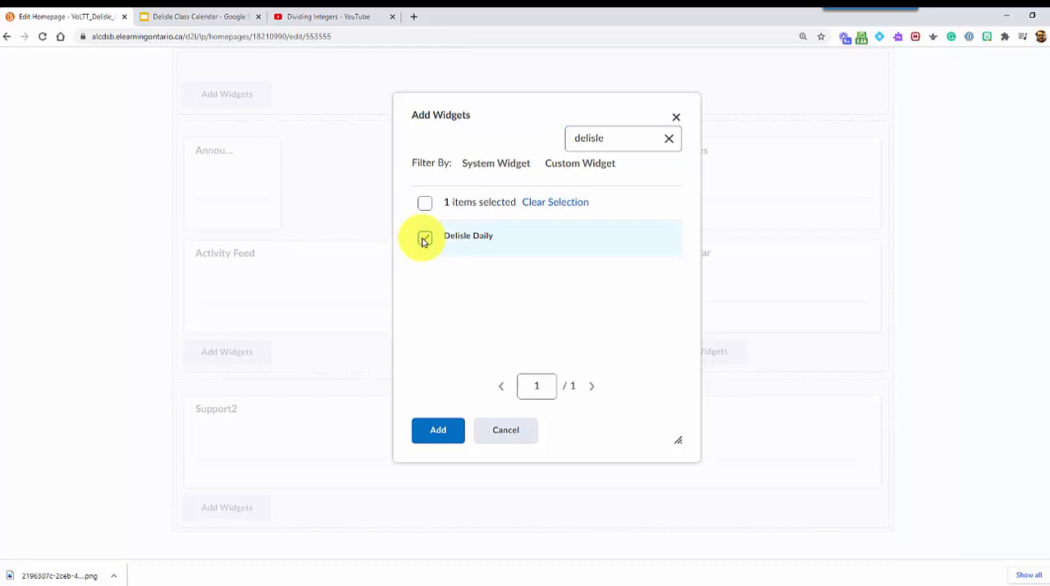
{"action": "left_click", "coordinate": [438, 431]}
Step: Move the new Daily widget above Updates in its column, then save and close the homepage
{"action": "left_click_drag", "start_coordinate": [742, 346], "coordinate": [739, 156]}
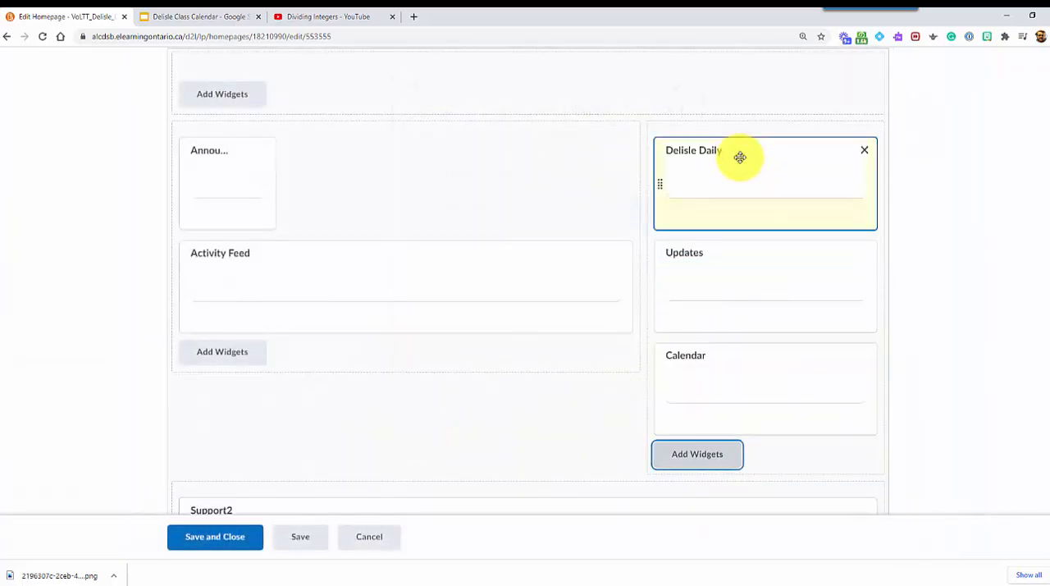
{"action": "left_click", "coordinate": [214, 543]}
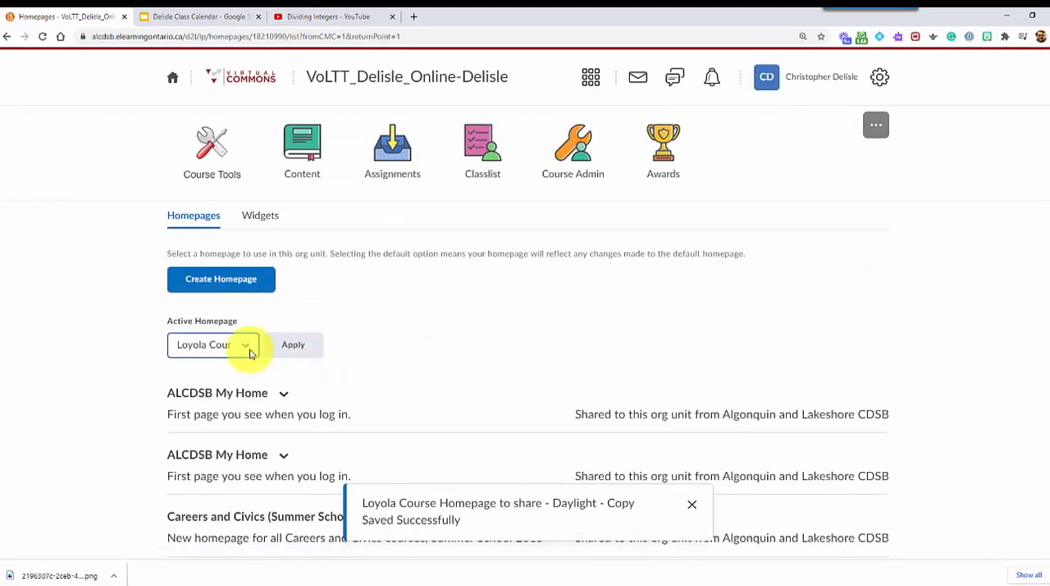
Step: Select Loyola Course Homepage to share - Daylight - Copy as the active homepage
{"action": "left_click", "coordinate": [249, 348]}
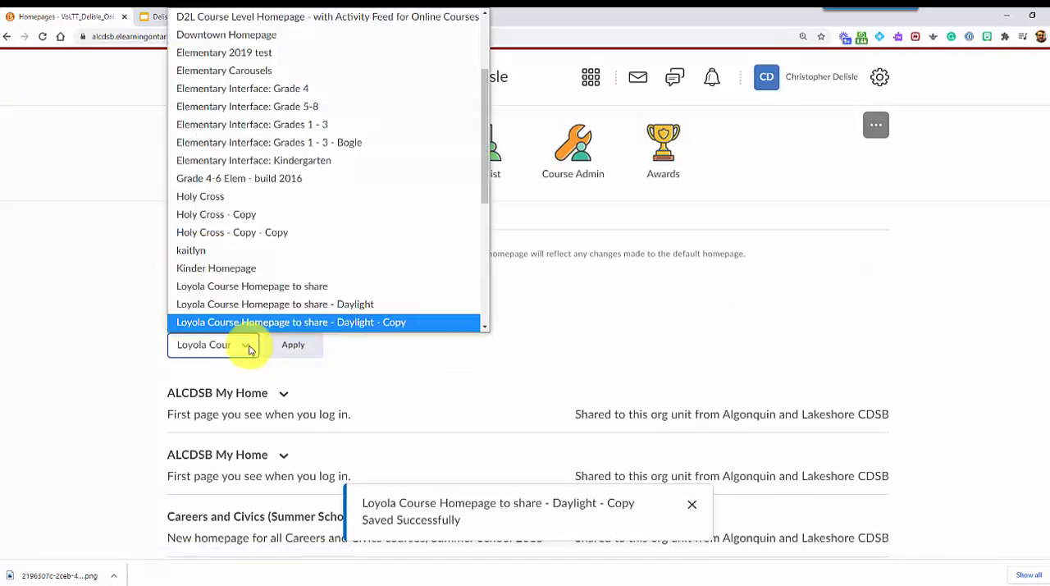
{"action": "left_click", "coordinate": [389, 323]}
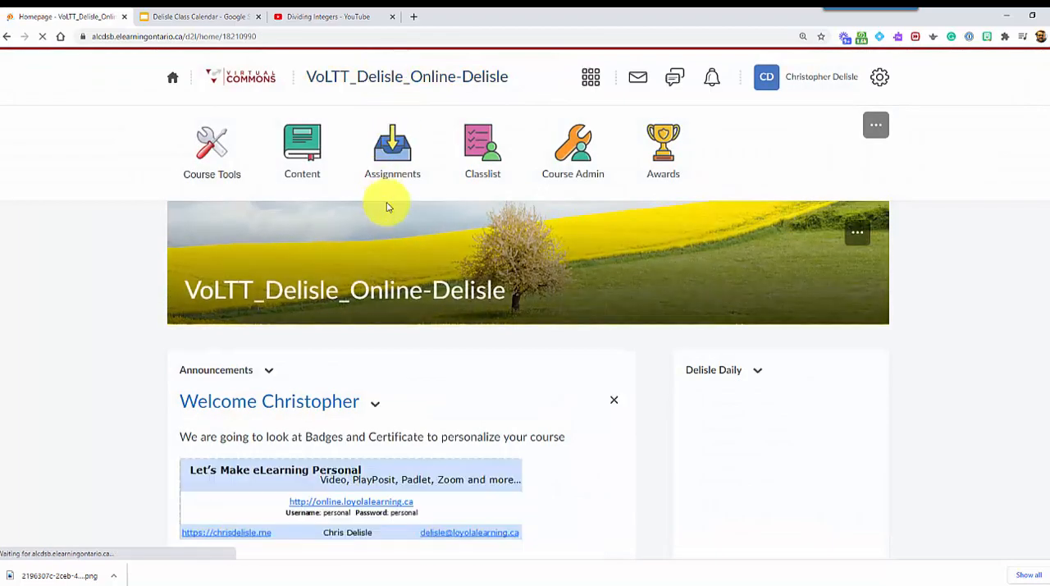
Step: Check the Daily widget on the homepage by advancing its slideshow and viewing it full screen up to the Feb 17 slide
{"action": "scroll", "coordinate": [796, 356], "scroll_direction": "down", "scroll_amount": 1}
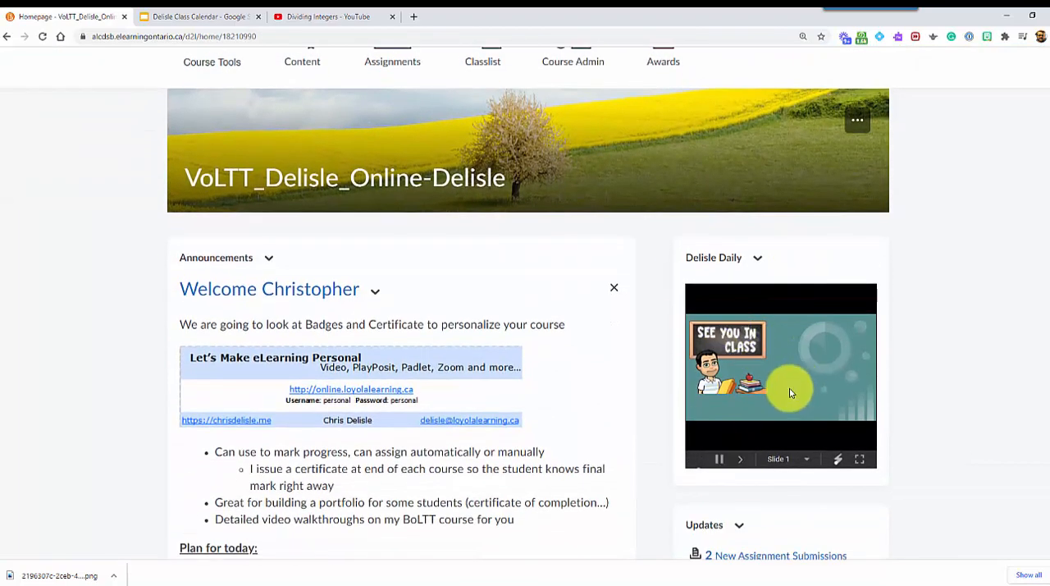
{"action": "left_click", "coordinate": [741, 460]}
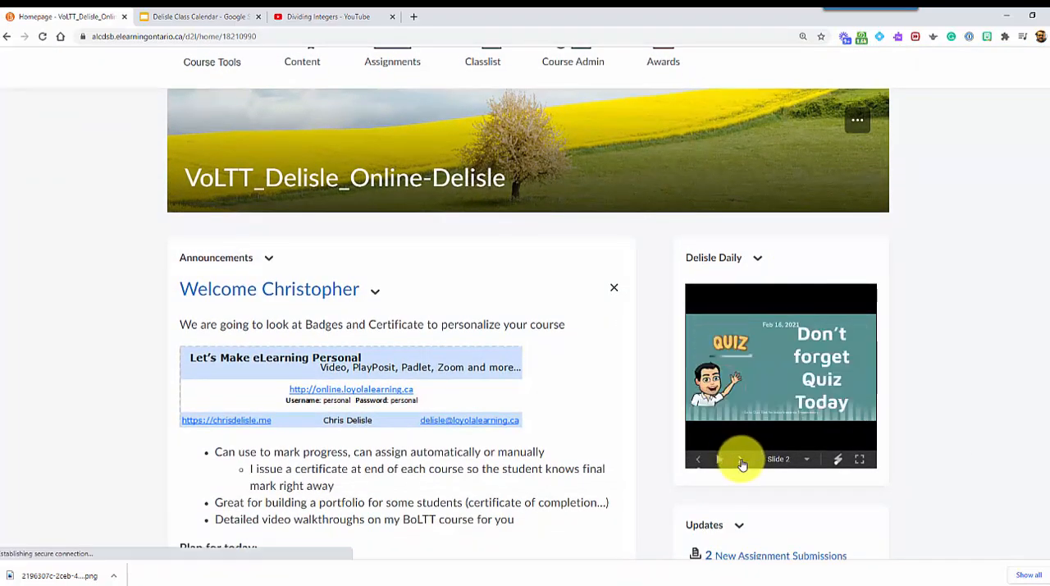
{"action": "left_click", "coordinate": [860, 461]}
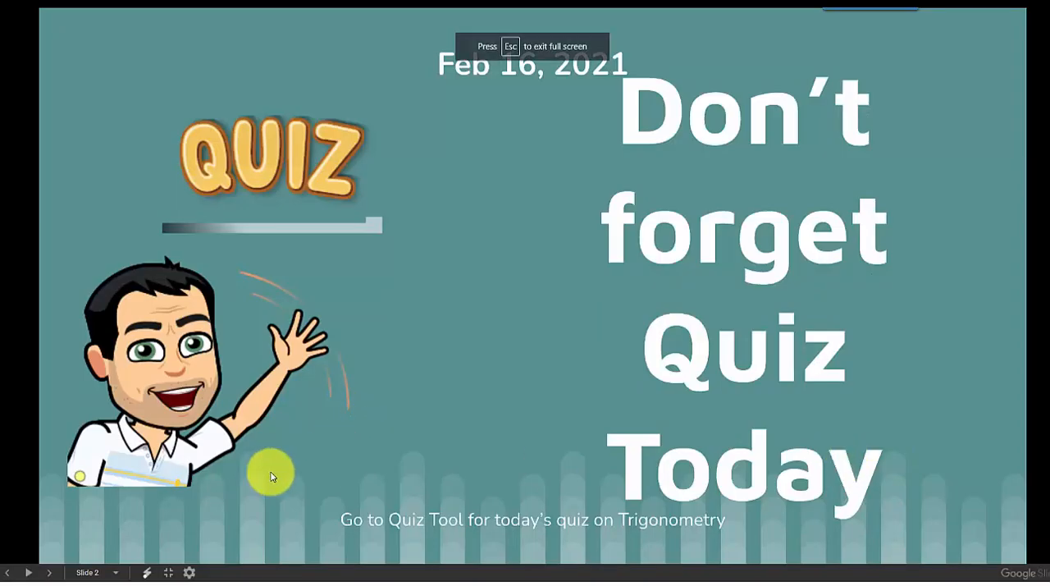
{"action": "left_click", "coordinate": [48, 572]}
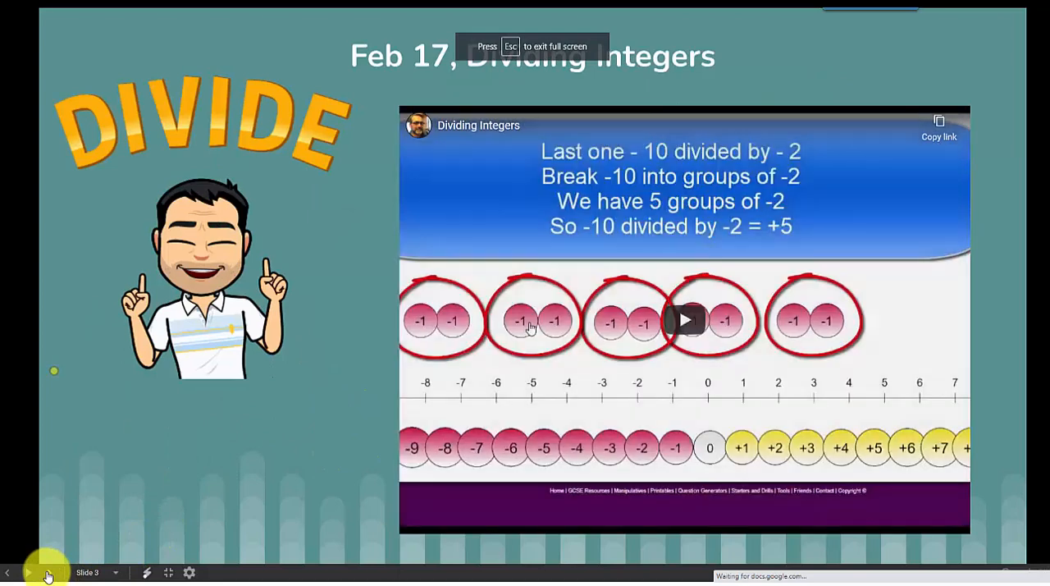
Step: Test the Dividing Integers video embedded in the slide, including its full-screen view, and return to the course homepage
{"action": "left_click", "coordinate": [684, 319]}
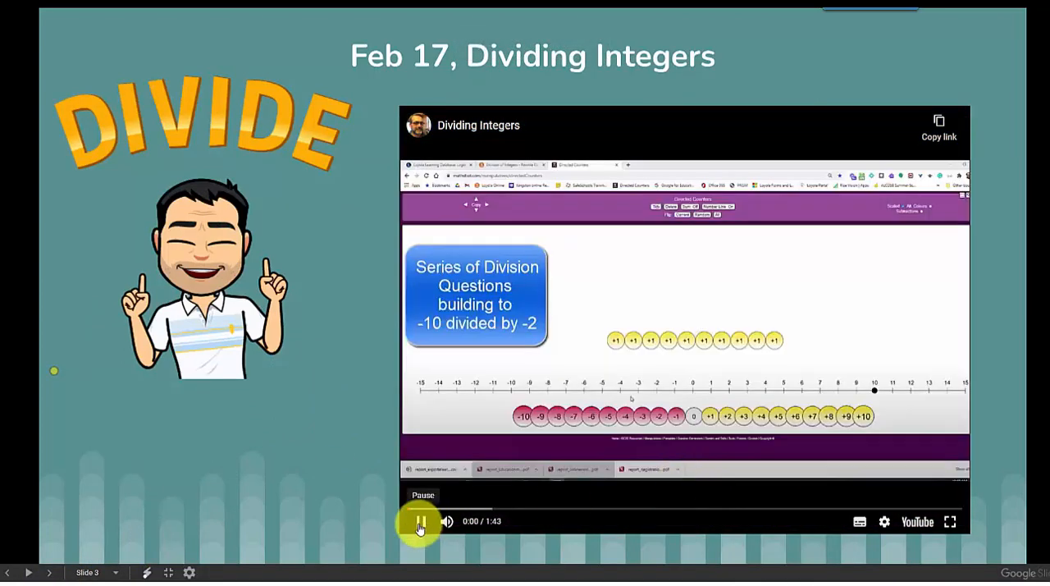
{"action": "left_click", "coordinate": [420, 528]}
{"action": "left_click", "coordinate": [950, 522]}
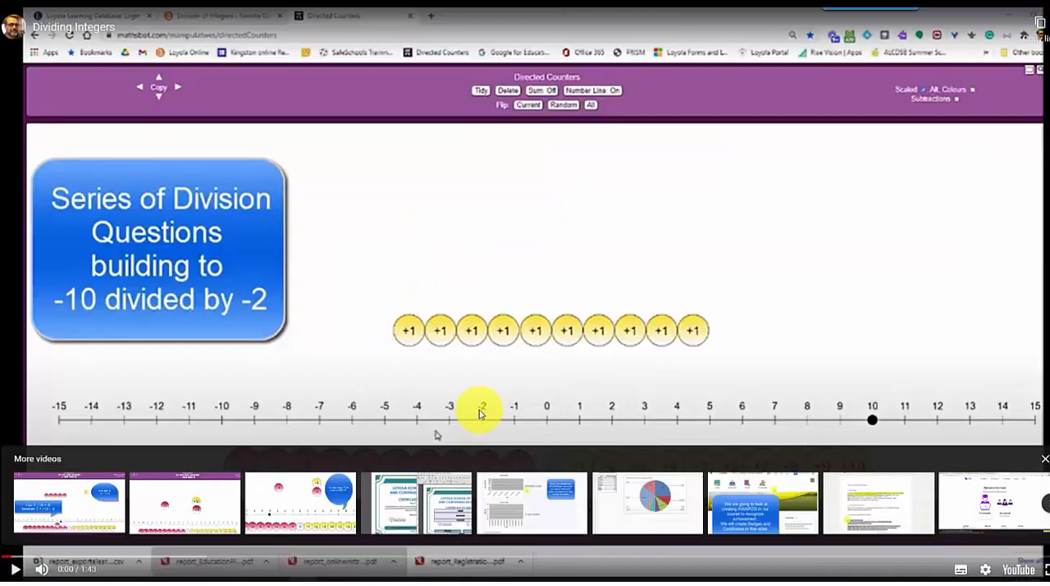
{"action": "key", "text": "Escape"}
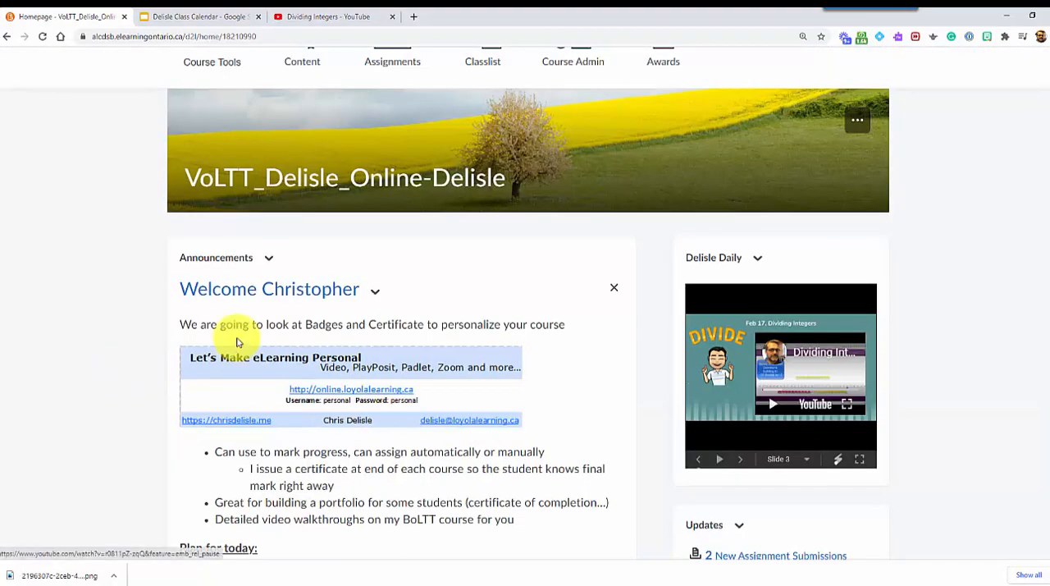
{"action": "scroll", "coordinate": [476, 258], "scroll_direction": "up", "scroll_amount": 2}
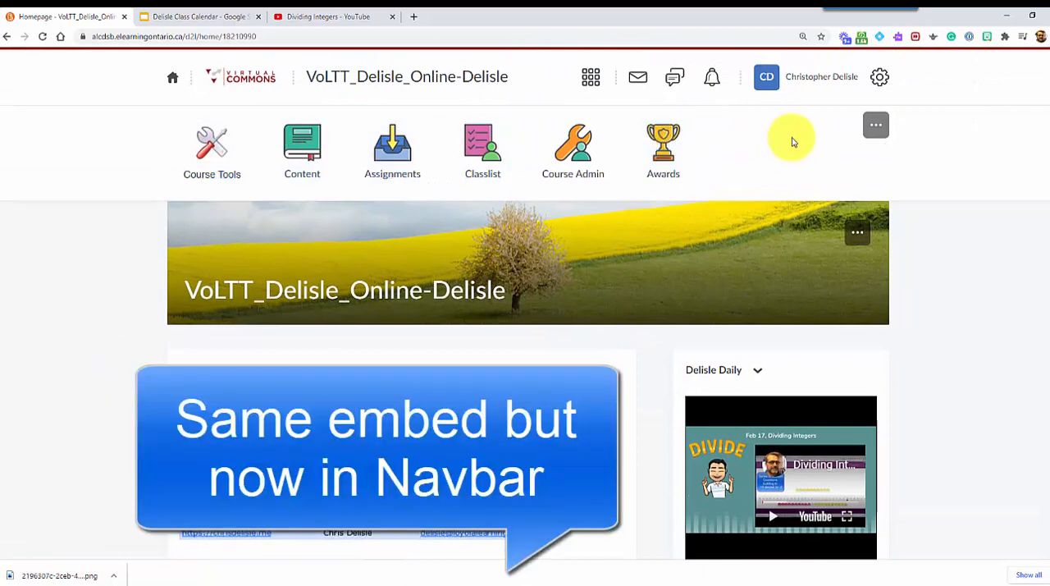
Step: In Google Slides, set the published link to auto-advance every minute, start on load and restart after the last slide, and copy it
{"action": "left_click", "coordinate": [189, 17]}
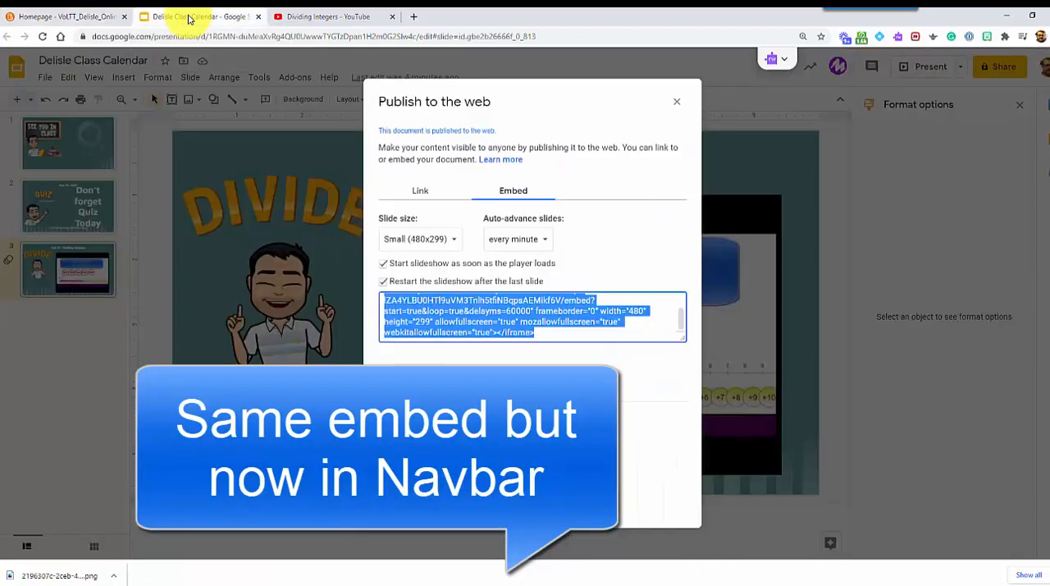
{"action": "left_click", "coordinate": [424, 194]}
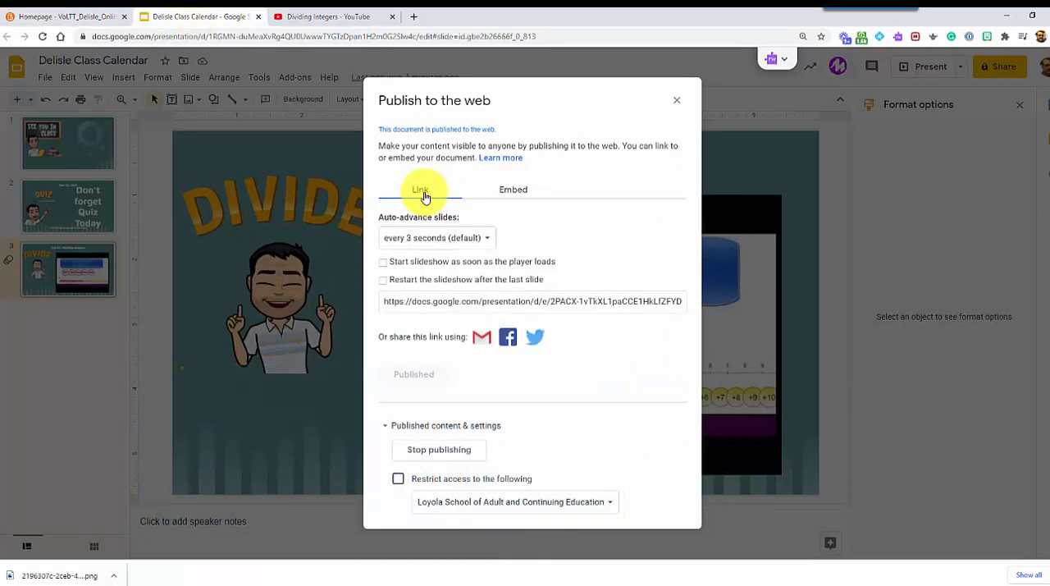
{"action": "left_click", "coordinate": [482, 239]}
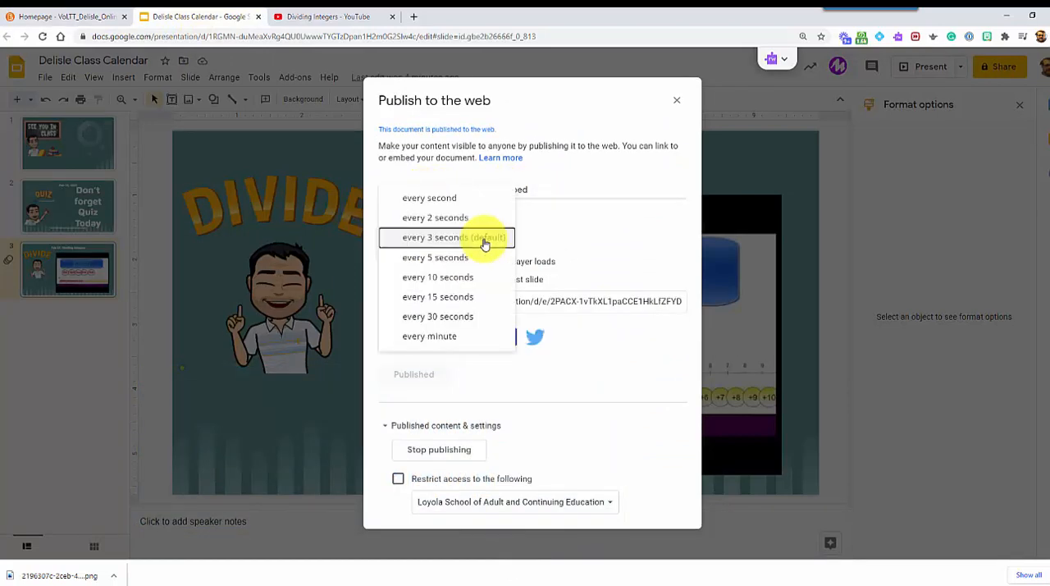
{"action": "left_click", "coordinate": [452, 340]}
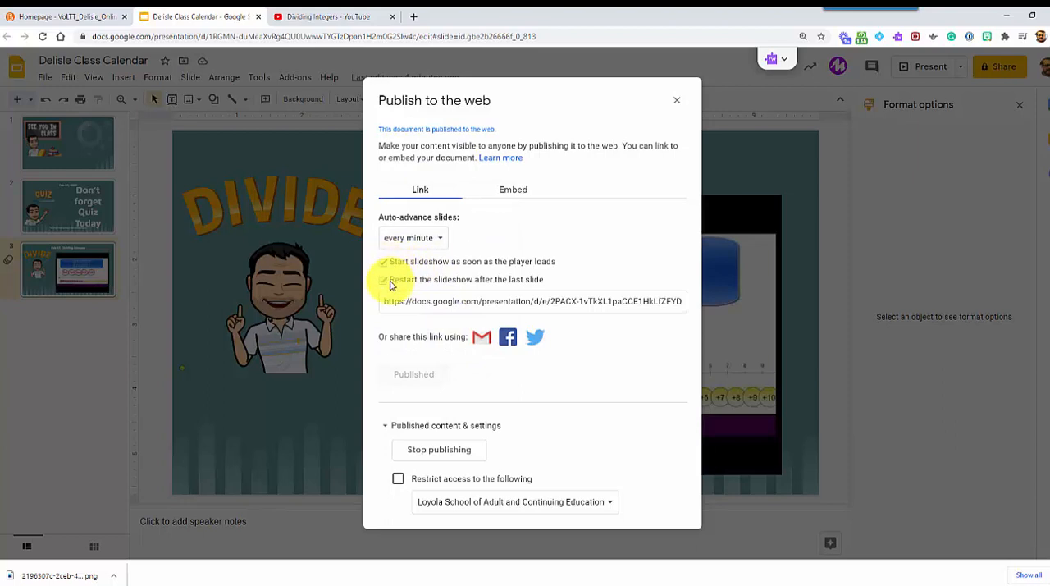
{"action": "left_click", "coordinate": [592, 300]}
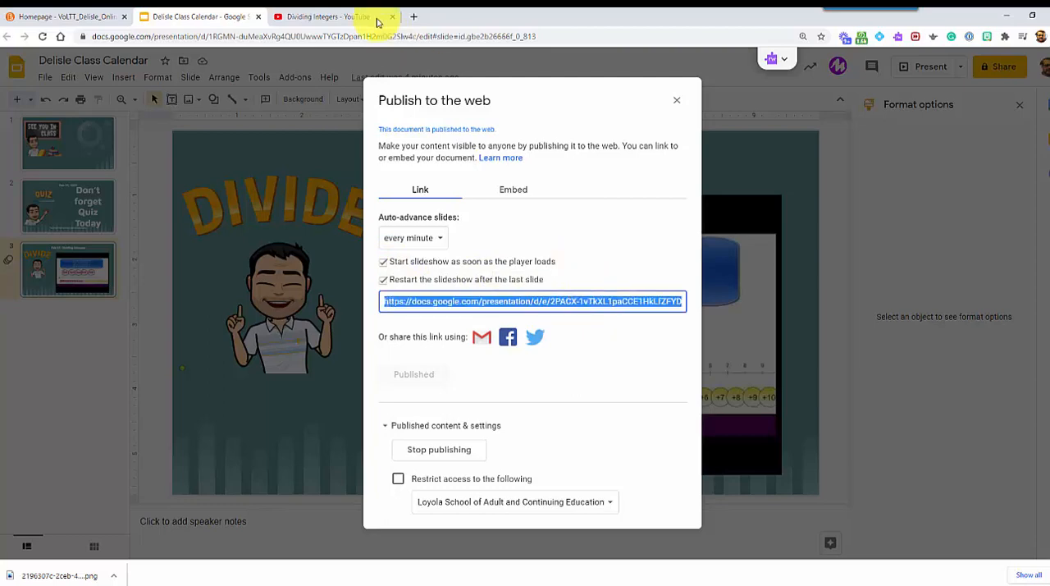
Step: Return to the course homepage in Virtual Commons and open its current navbar for editing
{"action": "left_click", "coordinate": [45, 18]}
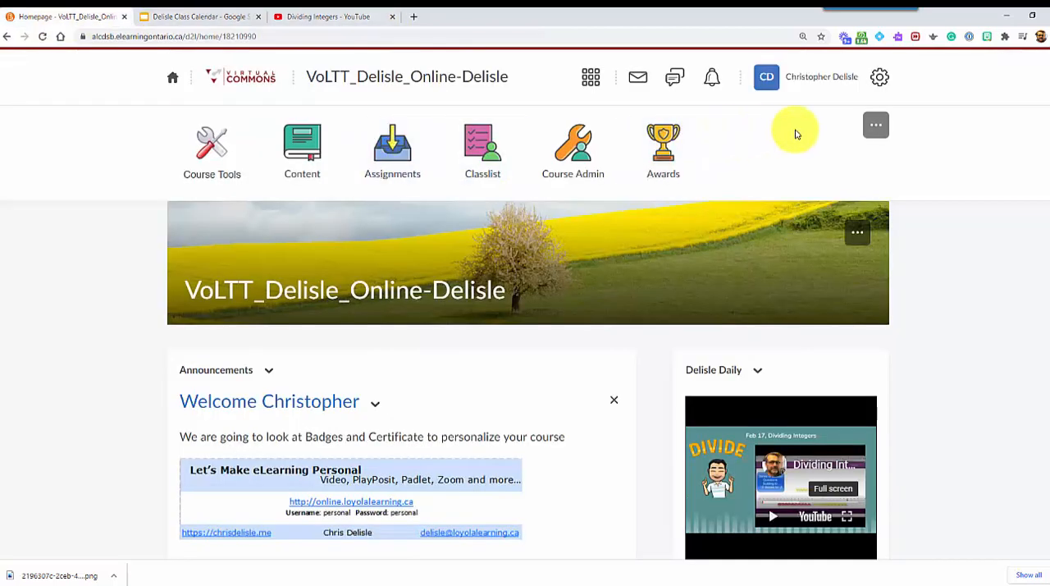
{"action": "left_click", "coordinate": [875, 131]}
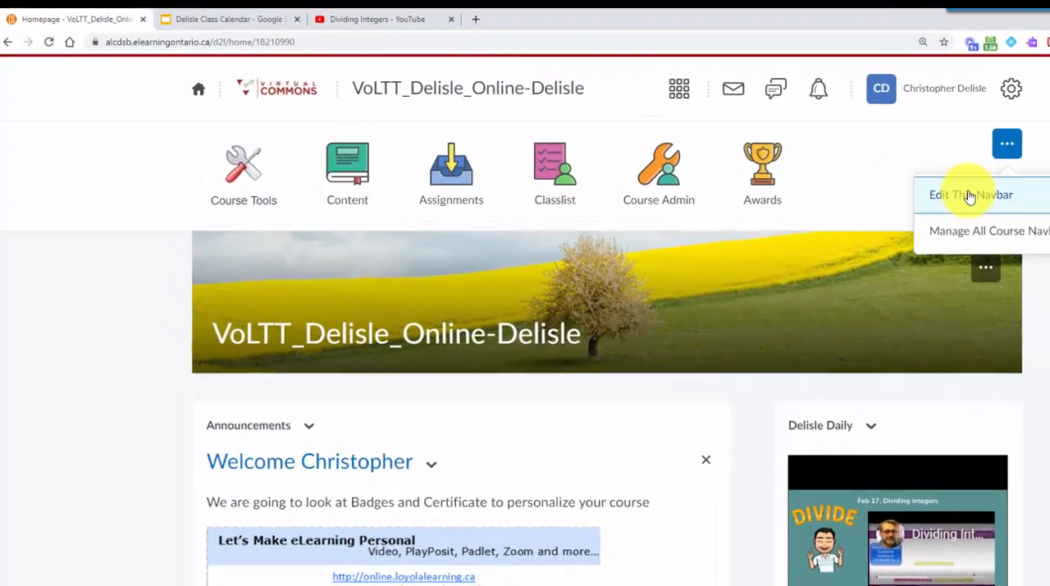
{"action": "left_click", "coordinate": [843, 169]}
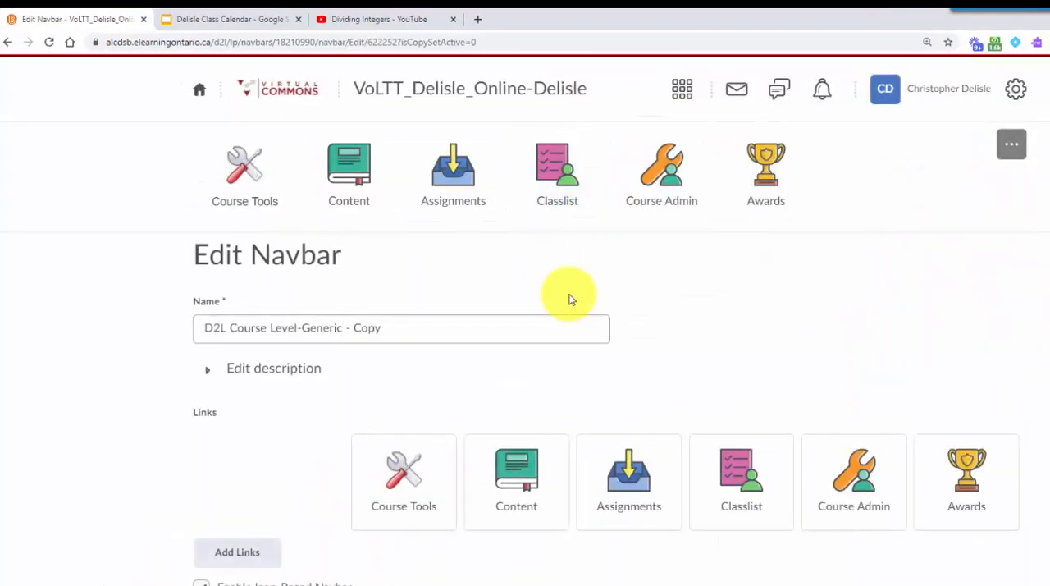
Step: Start a new custom navbar link named Daily, using the copied published slideshow link as its URL
{"action": "scroll", "coordinate": [563, 303], "scroll_direction": "down", "scroll_amount": 1}
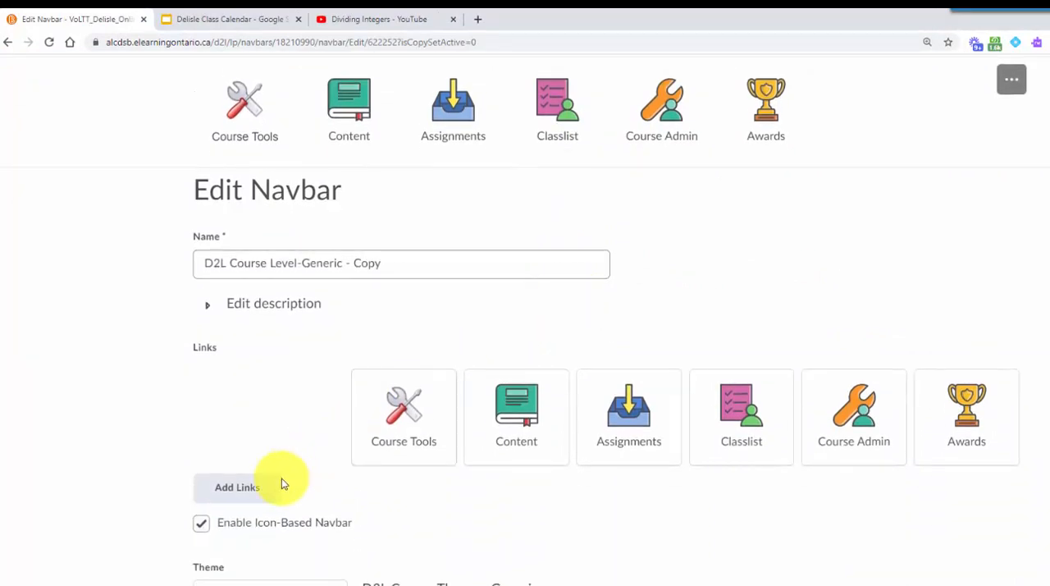
{"action": "left_click", "coordinate": [242, 492]}
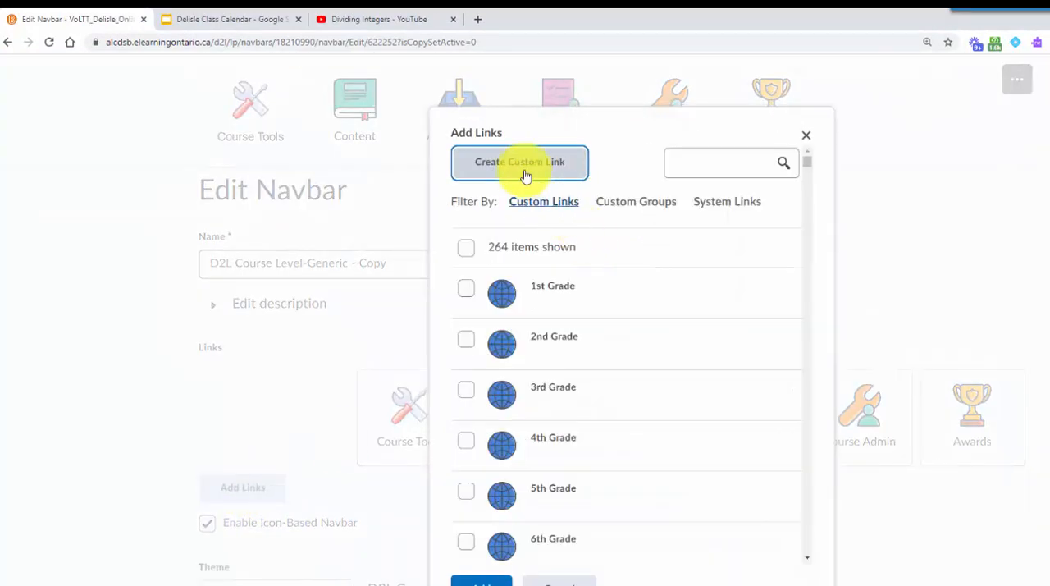
{"action": "left_click", "coordinate": [501, 165]}
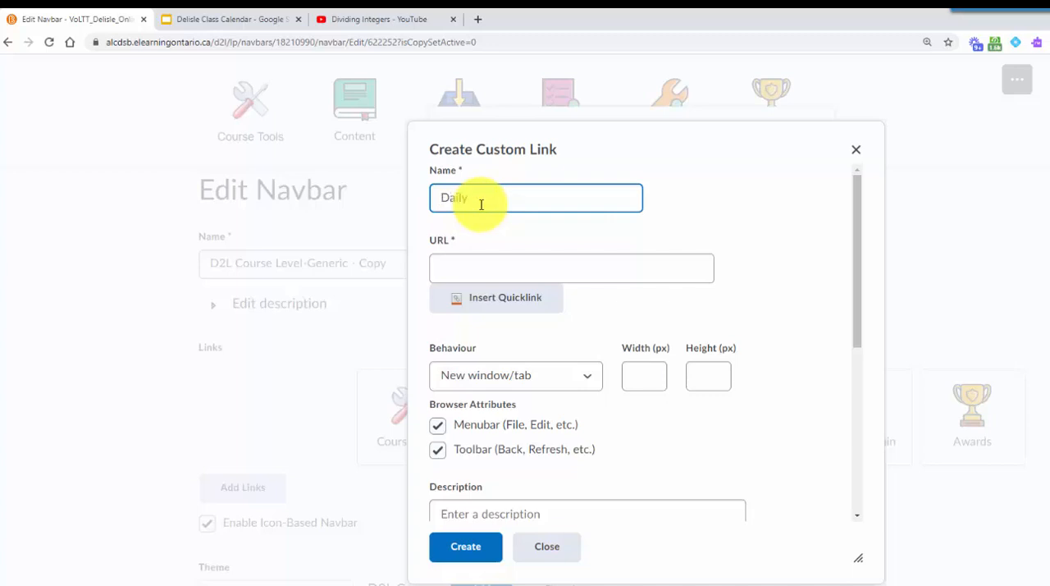
{"action": "left_click", "coordinate": [480, 275]}
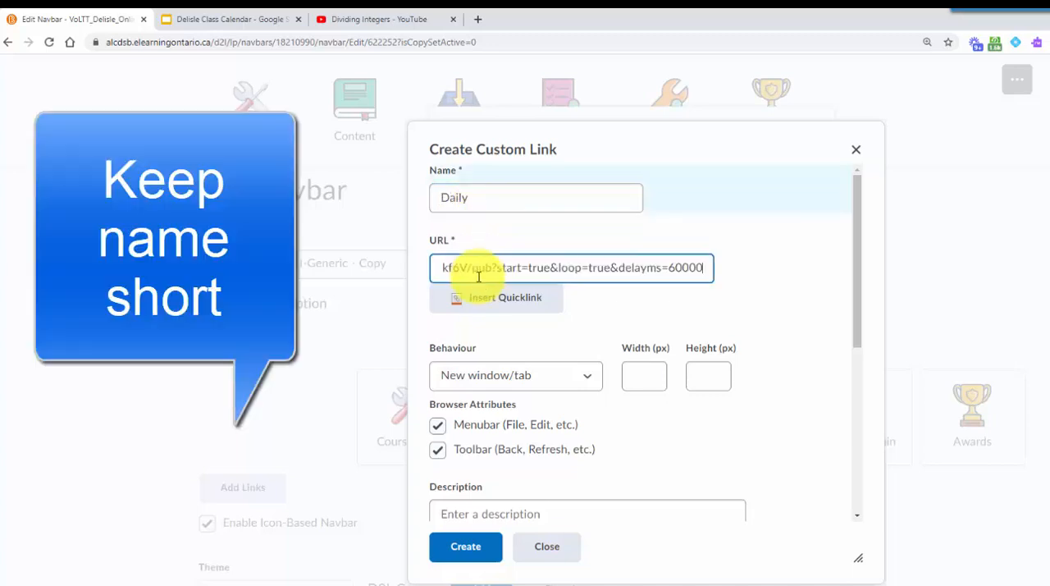
{"action": "left_click", "coordinate": [217, 21]}
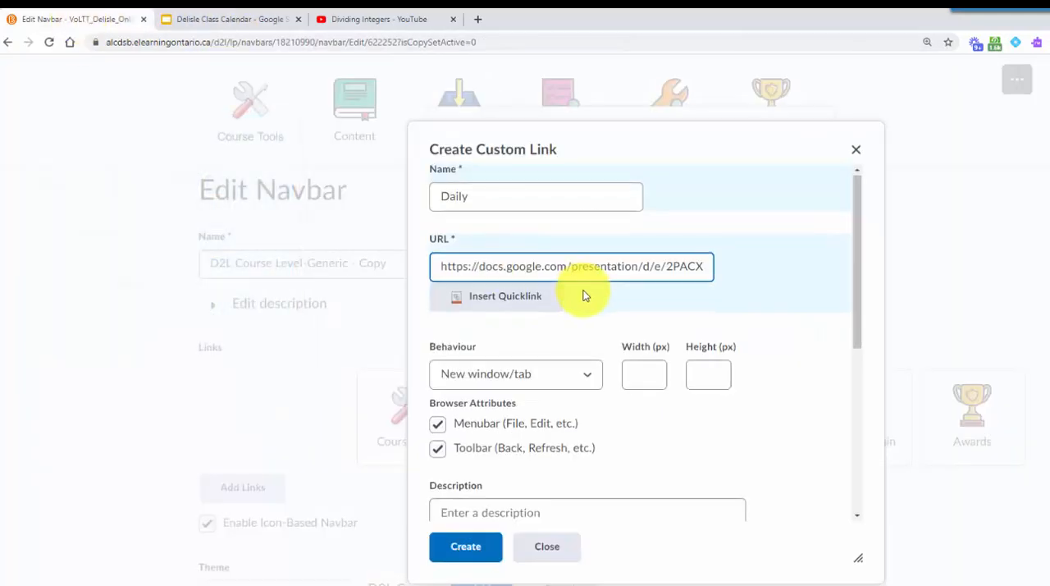
Step: Save the See You in Class Bitmoji as a PNG in the TEMP folder, using the teacher's surname as the file name
{"action": "scroll", "coordinate": [575, 296], "scroll_direction": "down", "scroll_amount": 2}
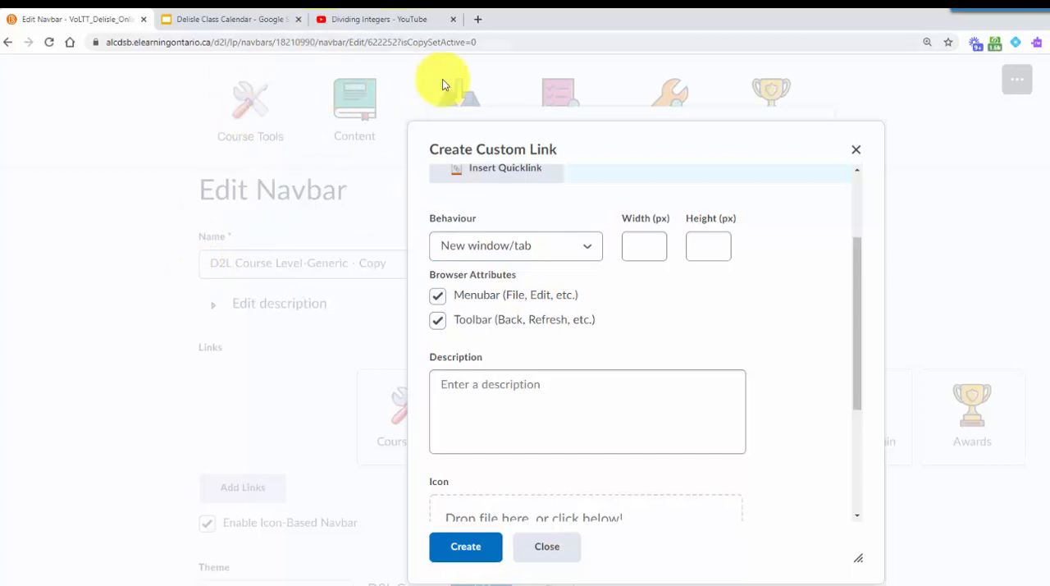
{"action": "left_click", "coordinate": [452, 355]}
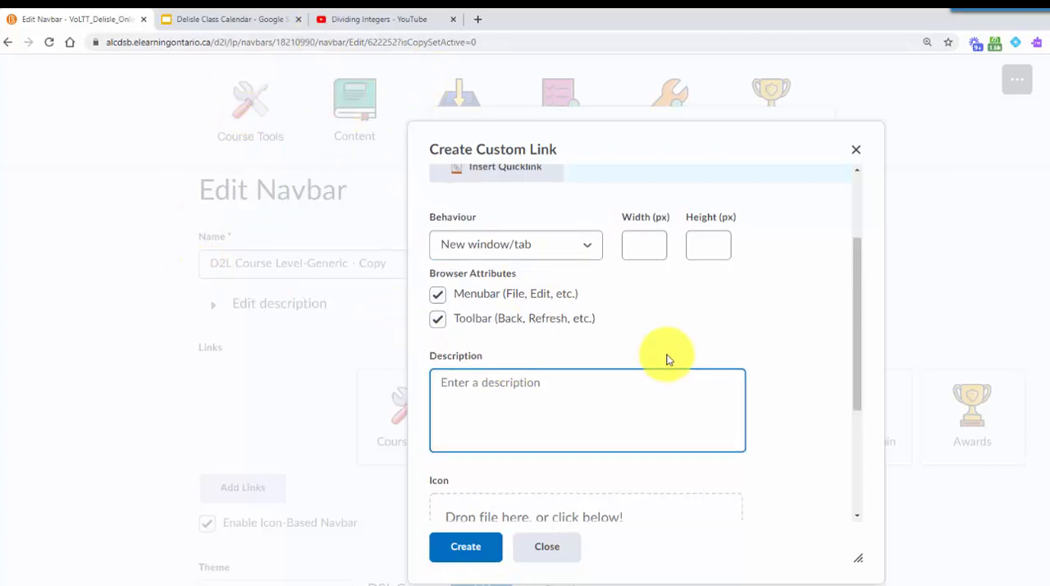
{"action": "scroll", "coordinate": [649, 361], "scroll_direction": "down", "scroll_amount": 2}
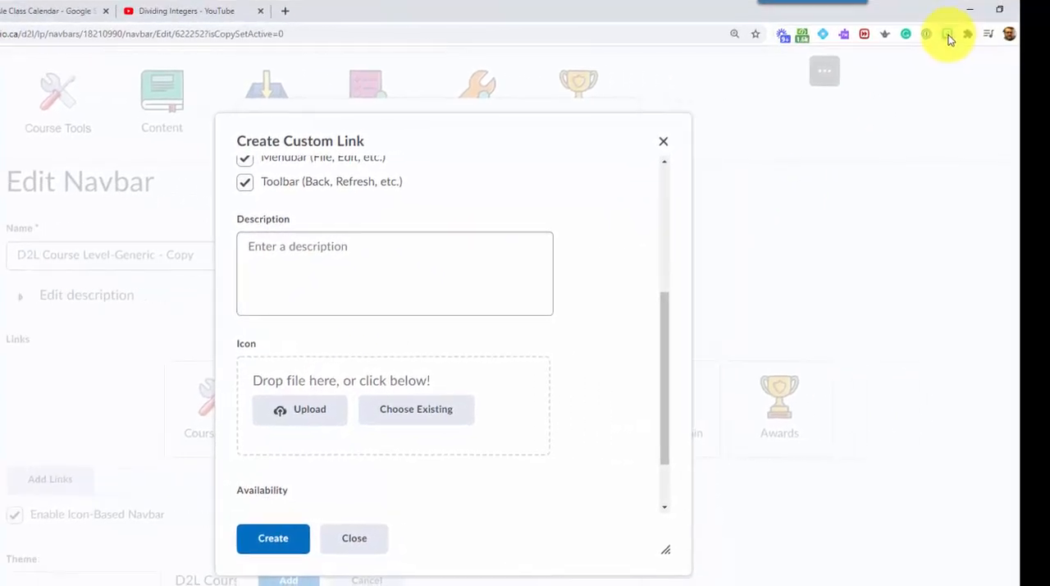
{"action": "left_click", "coordinate": [948, 35]}
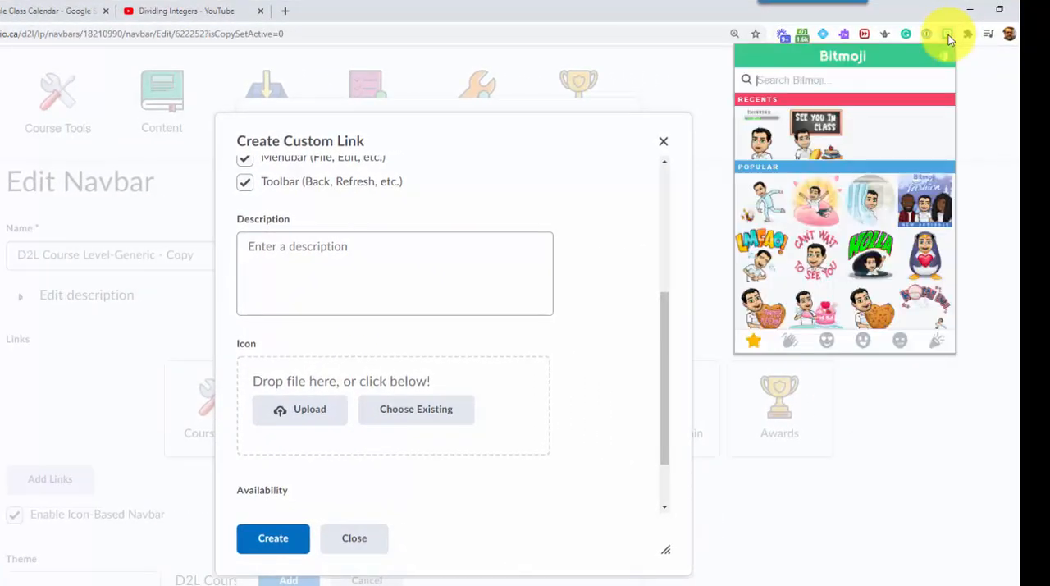
{"action": "right_click", "coordinate": [817, 132]}
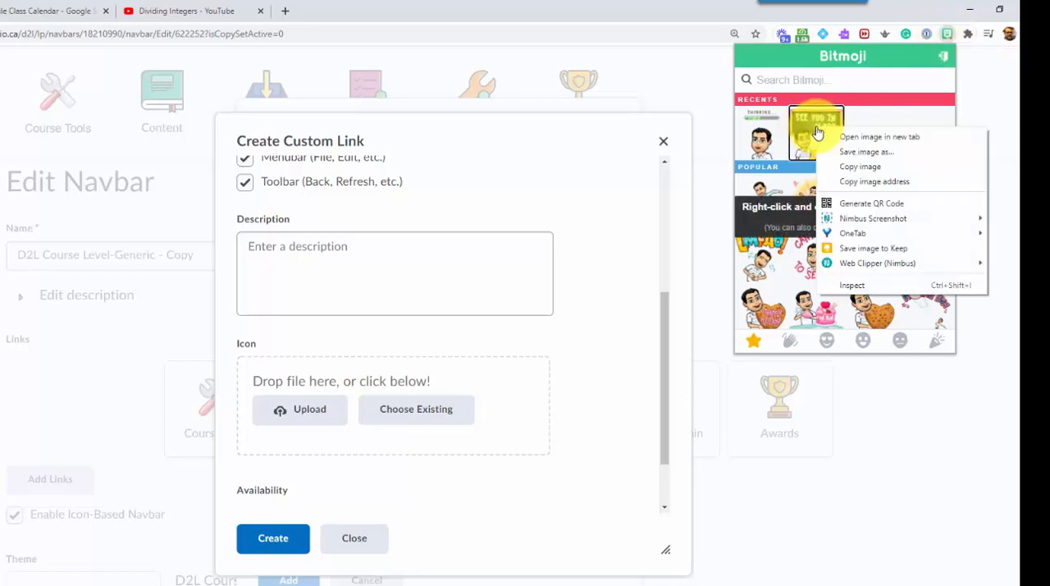
{"action": "left_click", "coordinate": [861, 153]}
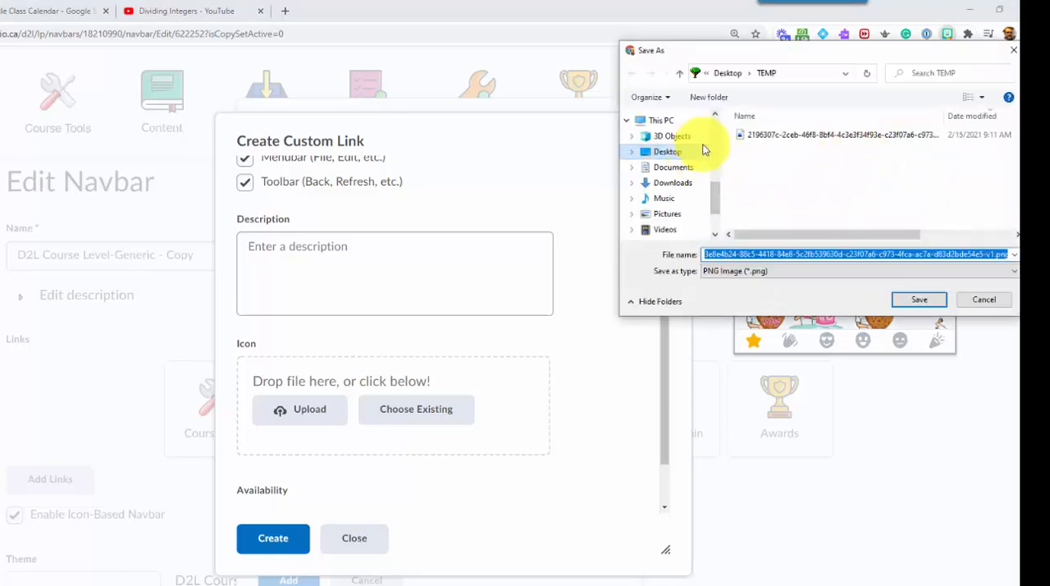
{"action": "left_click", "coordinate": [751, 255]}
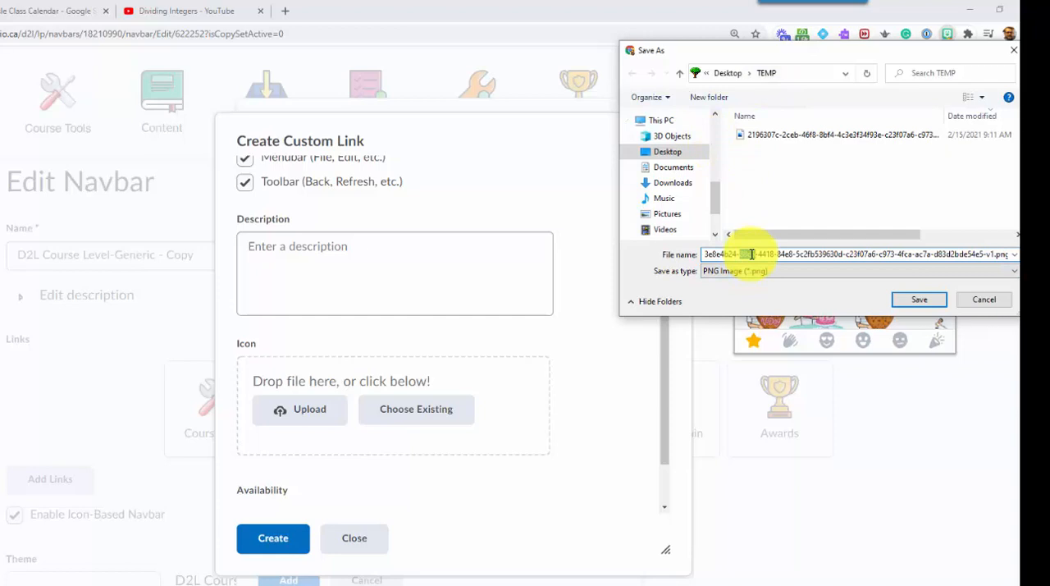
{"action": "key", "text": "ctrl+a"}
{"action": "type", "text": "D"}
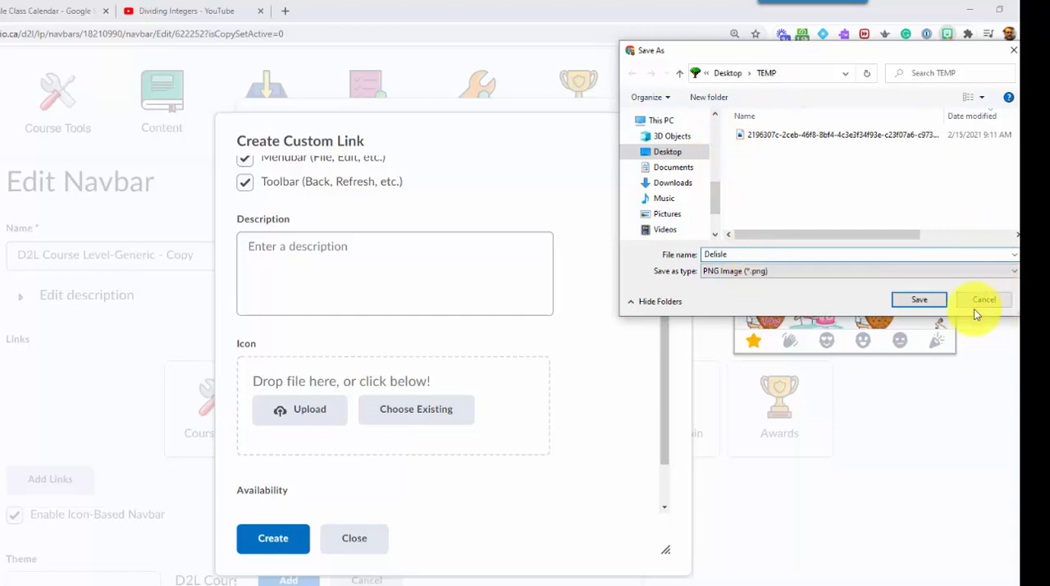
{"action": "left_click", "coordinate": [924, 301]}
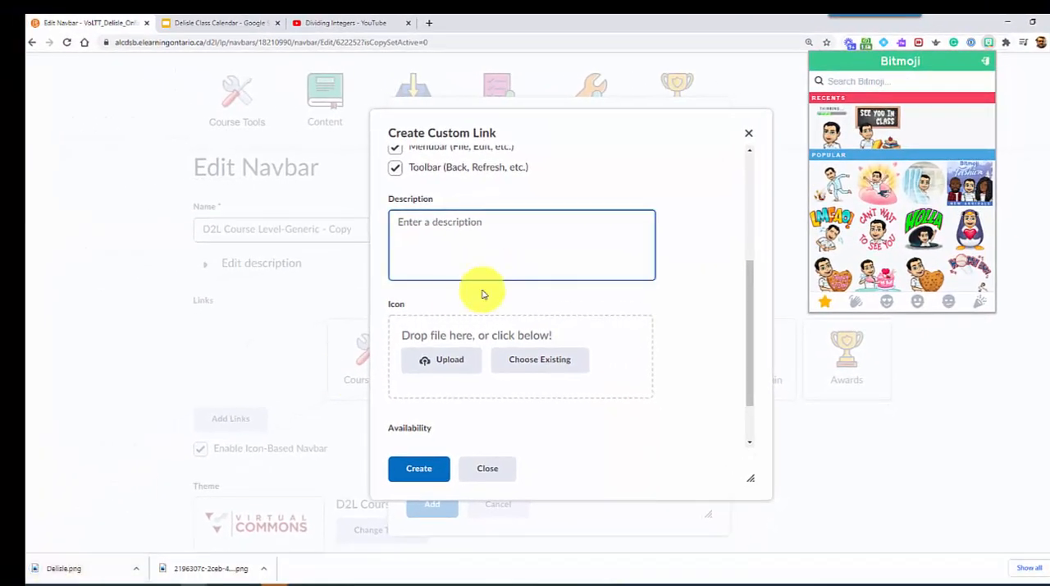
Step: Upload the saved Bitmoji PNG from the TEMP folder as the custom link's icon
{"action": "left_click", "coordinate": [421, 367]}
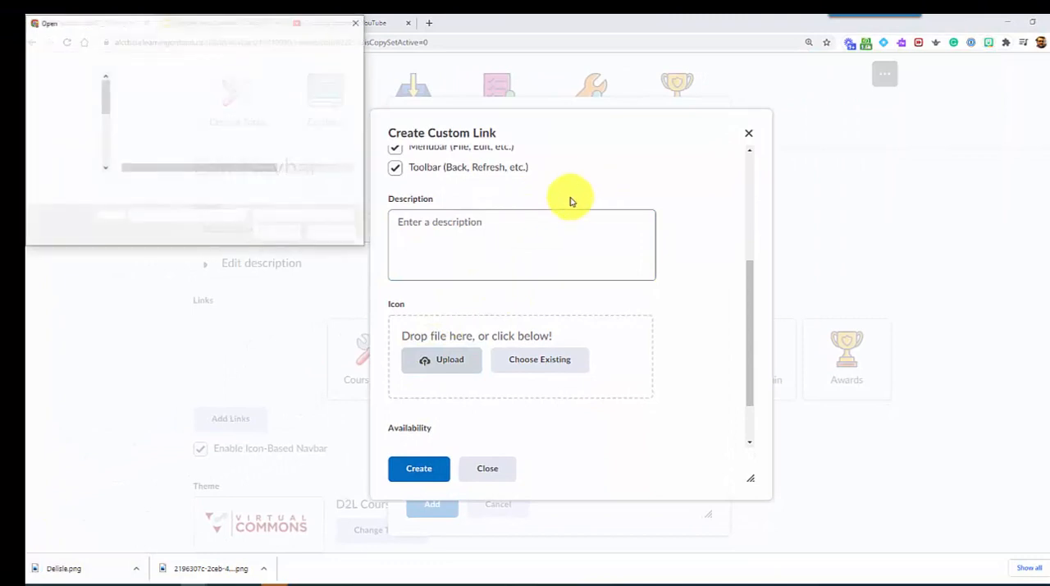
{"action": "left_click", "coordinate": [154, 96]}
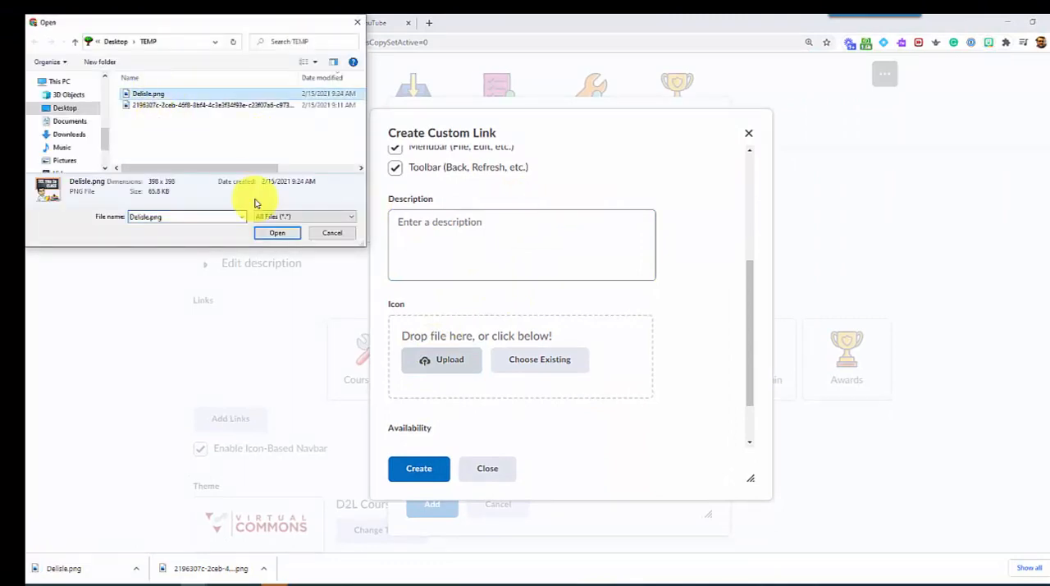
{"action": "left_click", "coordinate": [277, 235]}
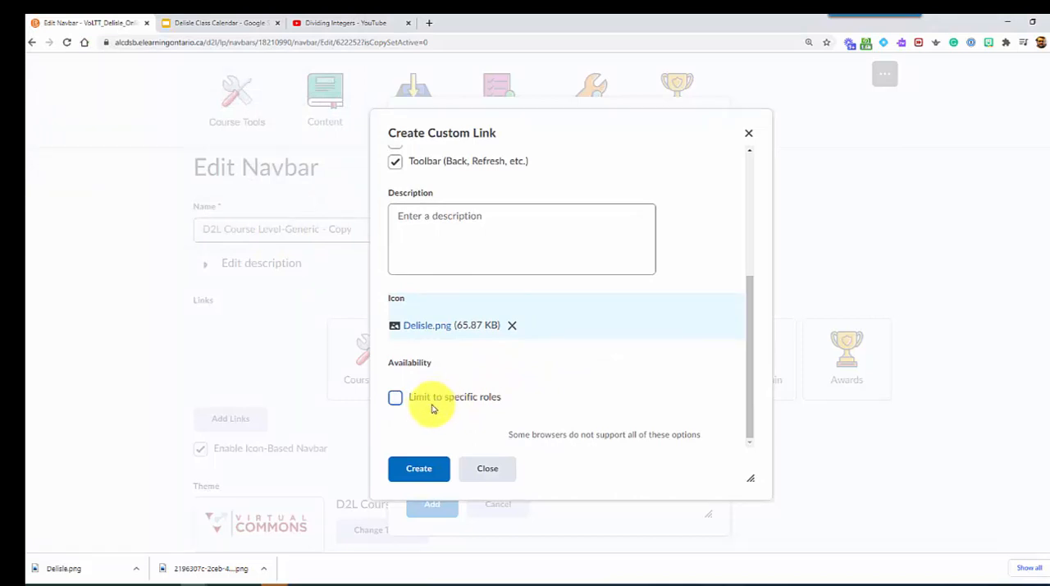
Step: Create the Daily custom link and add it to the navbar's links
{"action": "left_click", "coordinate": [407, 473]}
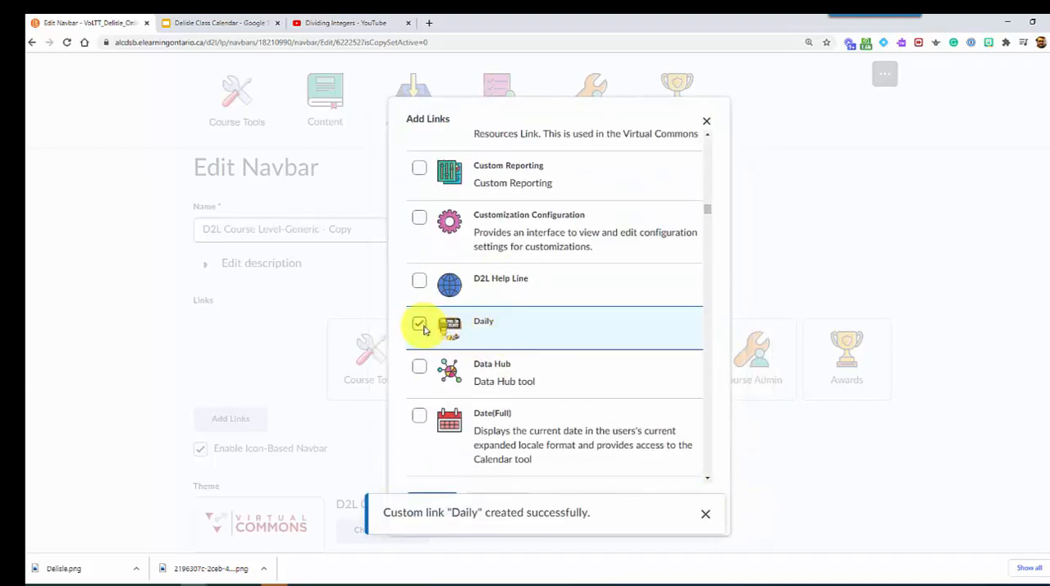
{"action": "scroll", "coordinate": [472, 336], "scroll_direction": "up", "scroll_amount": 12}
{"action": "left_click", "coordinate": [431, 506]}
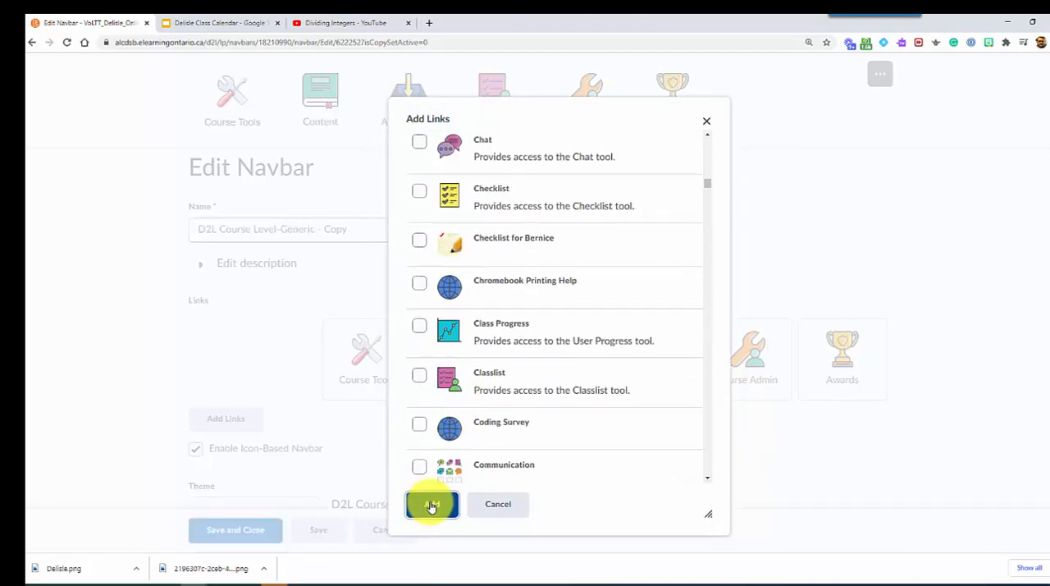
Step: Move the Daily link between Content and Assignments in the navbar's links, and save and close the navbar
{"action": "left_click_drag", "start_coordinate": [848, 358], "coordinate": [457, 363]}
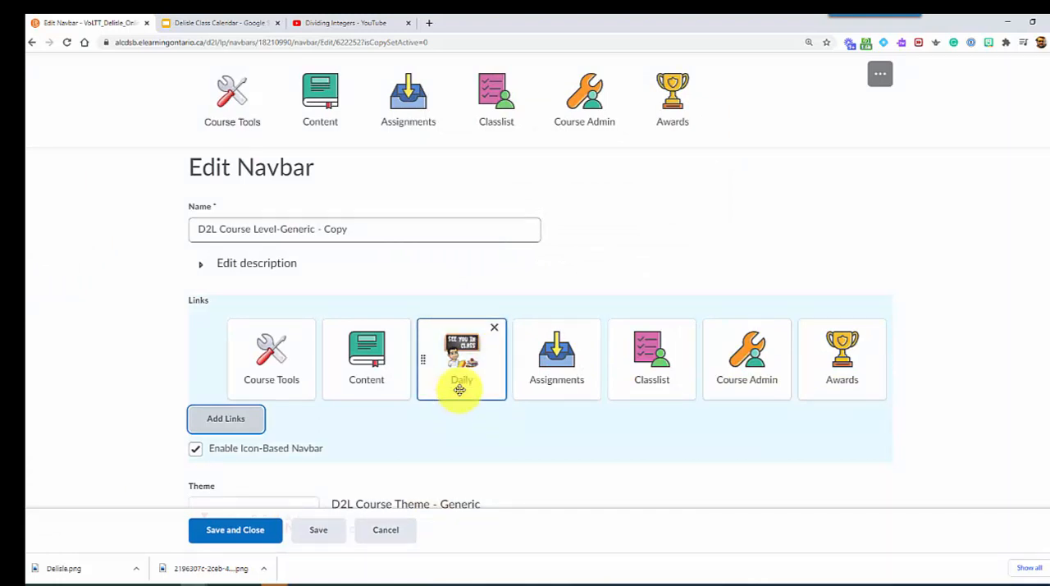
{"action": "left_click", "coordinate": [223, 534]}
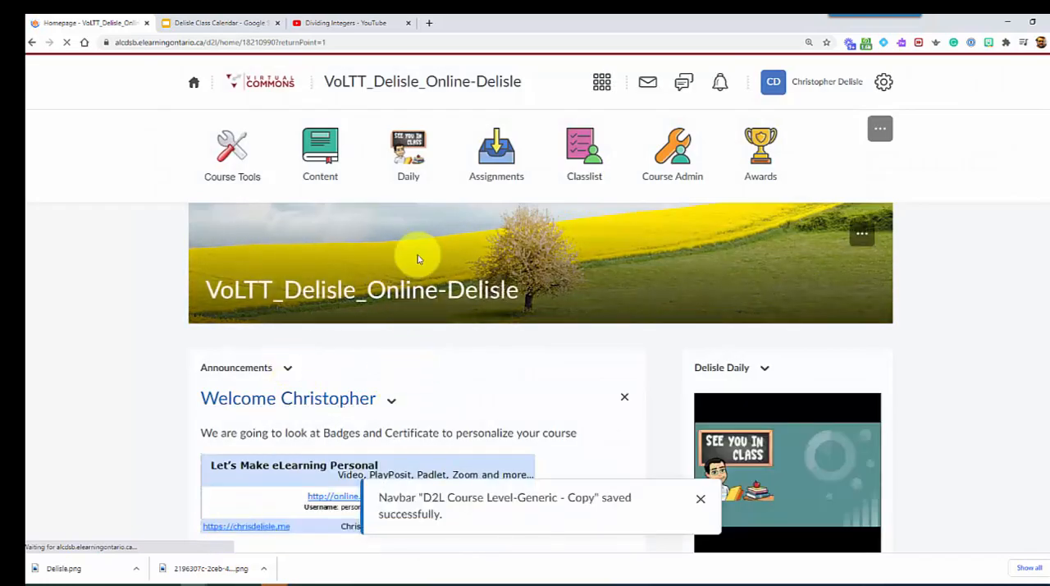
Step: Open the Daily link from the course navbar and advance the published slideshow to the third slide
{"action": "left_click", "coordinate": [407, 153]}
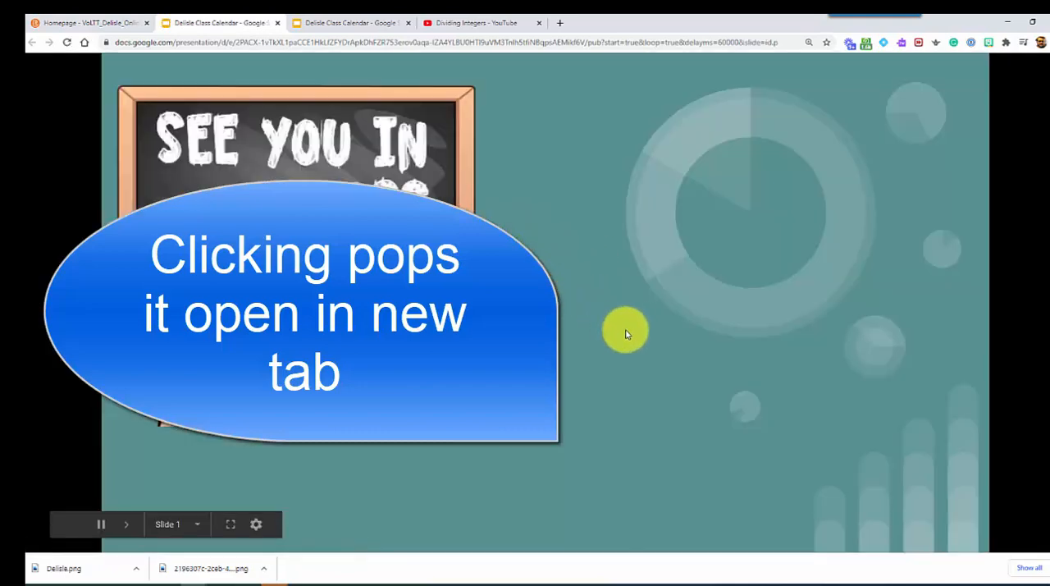
{"action": "left_click", "coordinate": [622, 328]}
{"action": "left_click", "coordinate": [527, 363]}
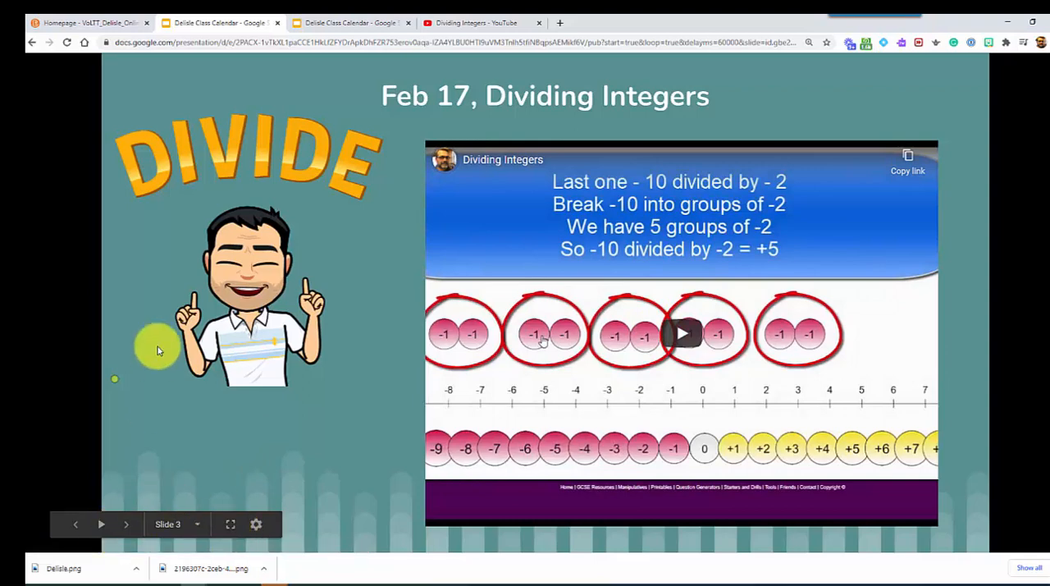
Step: Return to the class calendar in the Google Slides editor, dismiss the publishing settings and duplicate the Feb 17, Dividing Integers slide
{"action": "left_click", "coordinate": [320, 23]}
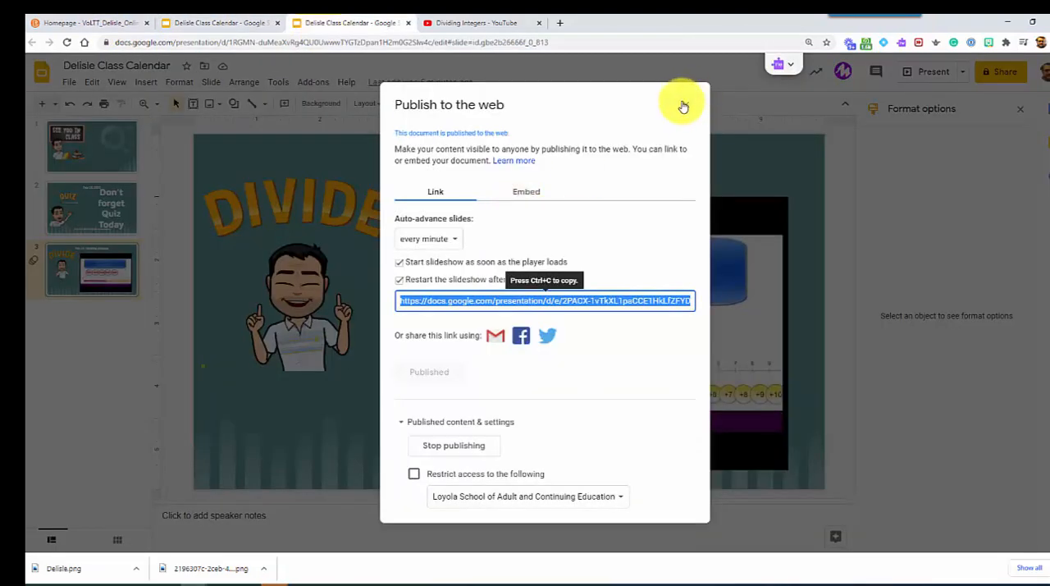
{"action": "left_click", "coordinate": [684, 106]}
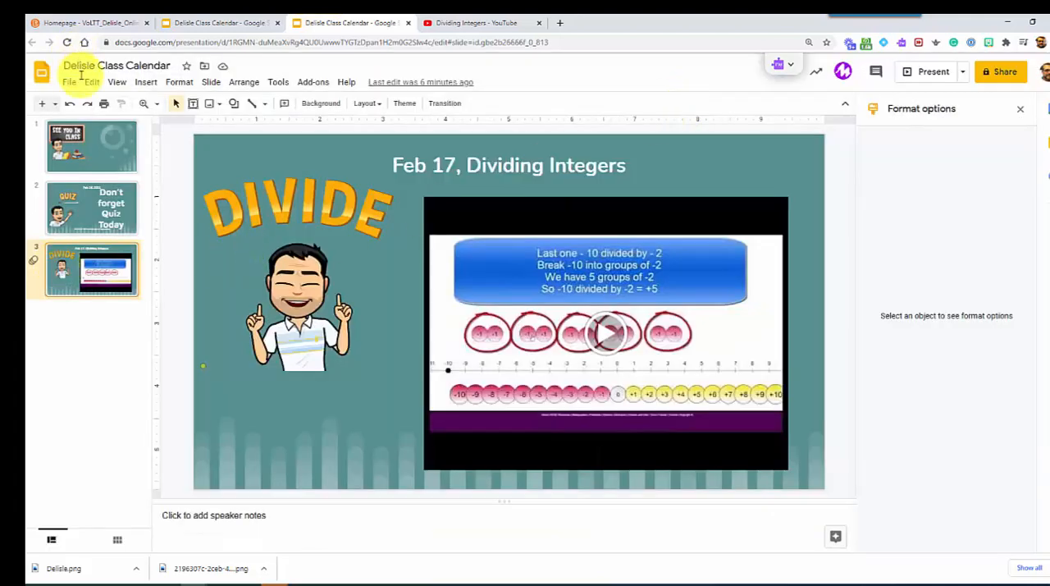
{"action": "left_click", "coordinate": [146, 82]}
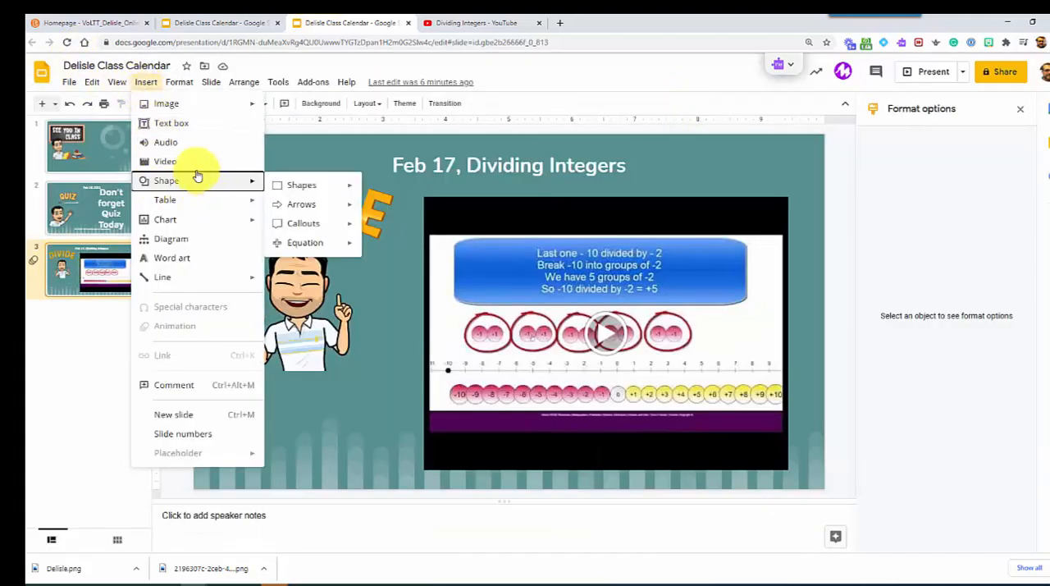
{"action": "mouse_move", "coordinate": [211, 82]}
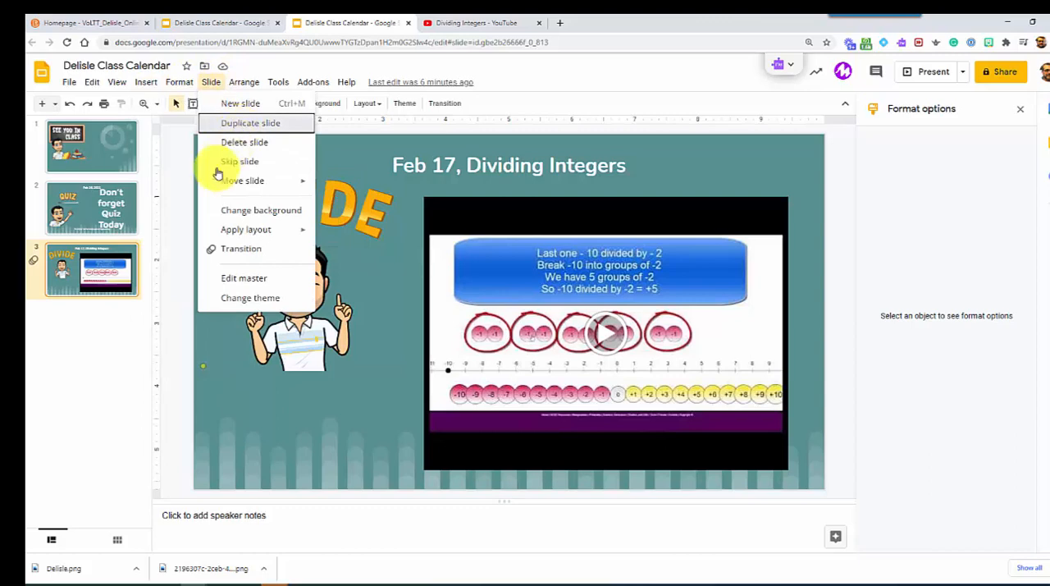
{"action": "left_click", "coordinate": [237, 123]}
Step: Delete the video from the duplicated slide and change the date in its title to Feb 18
{"action": "left_click", "coordinate": [566, 277]}
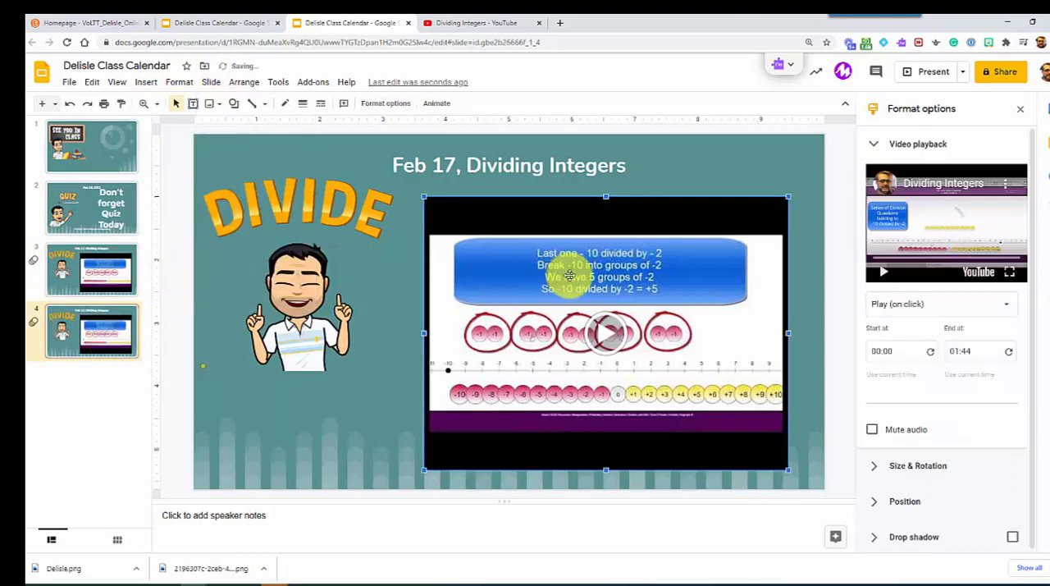
{"action": "key", "text": "Delete"}
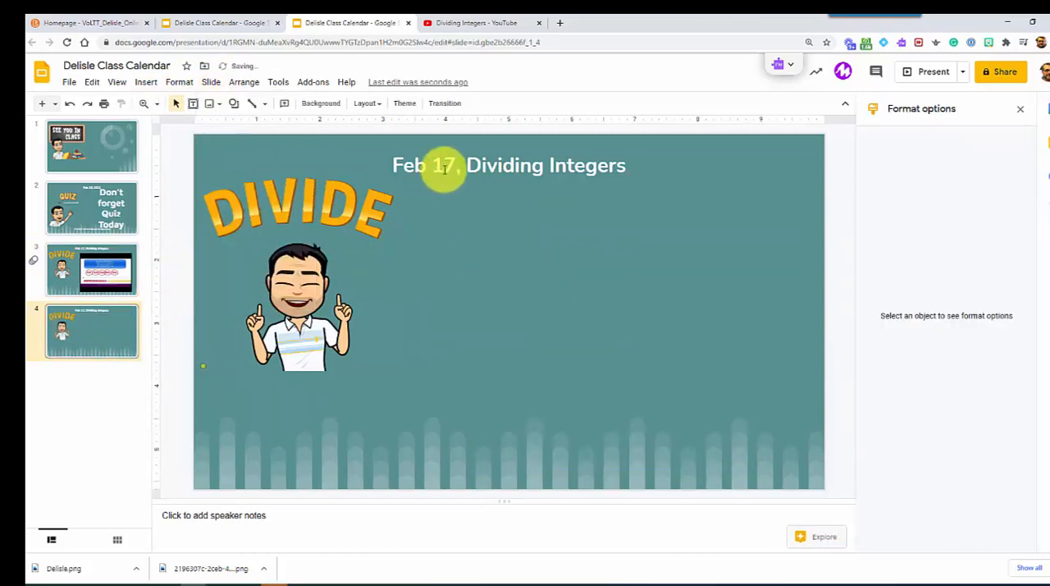
{"action": "left_click", "coordinate": [441, 167]}
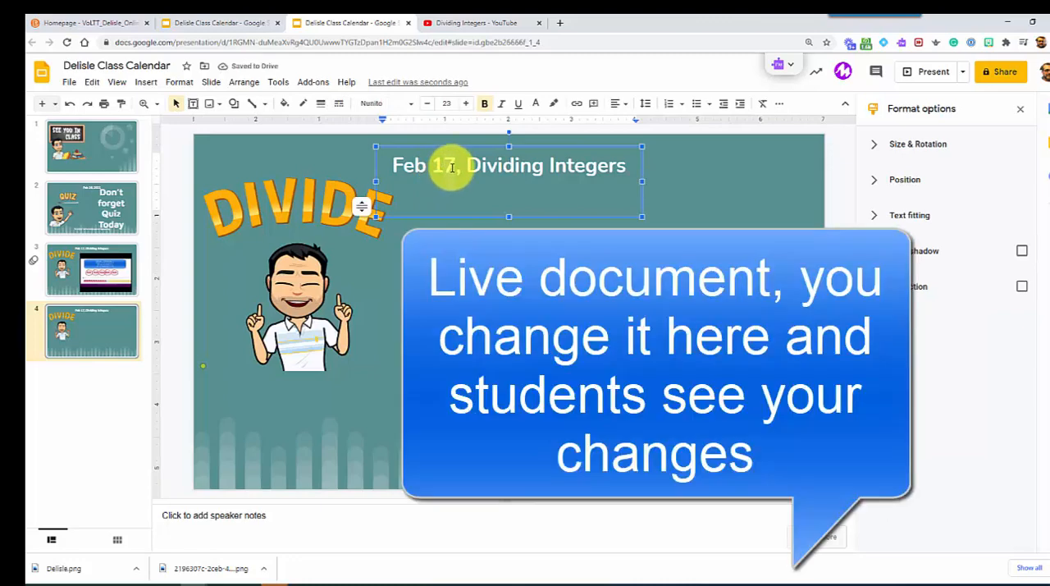
{"action": "key", "text": "BackSpace"}
{"action": "type", "text": "8"}
{"action": "left_click", "coordinate": [120, 305]}
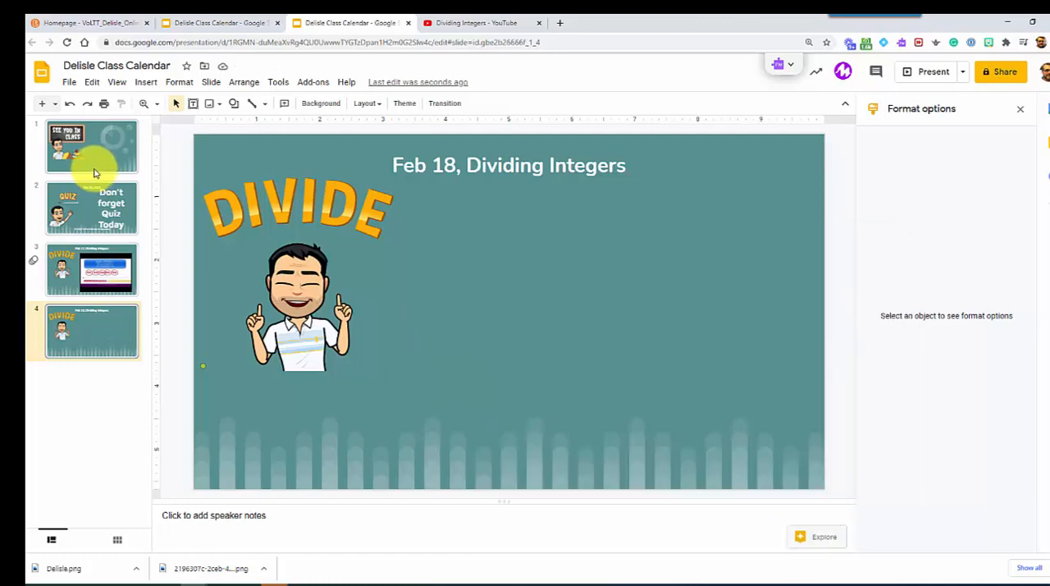
Step: Copy the recently used Thinking Bitmoji and paste it onto the Feb 18 slide
{"action": "left_click", "coordinate": [275, 258]}
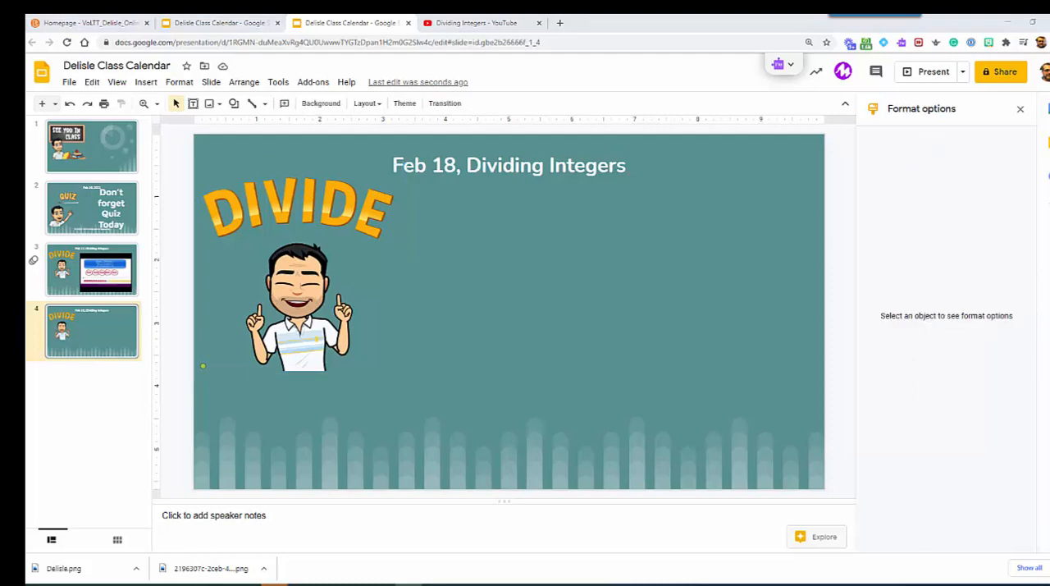
{"action": "left_click", "coordinate": [988, 42]}
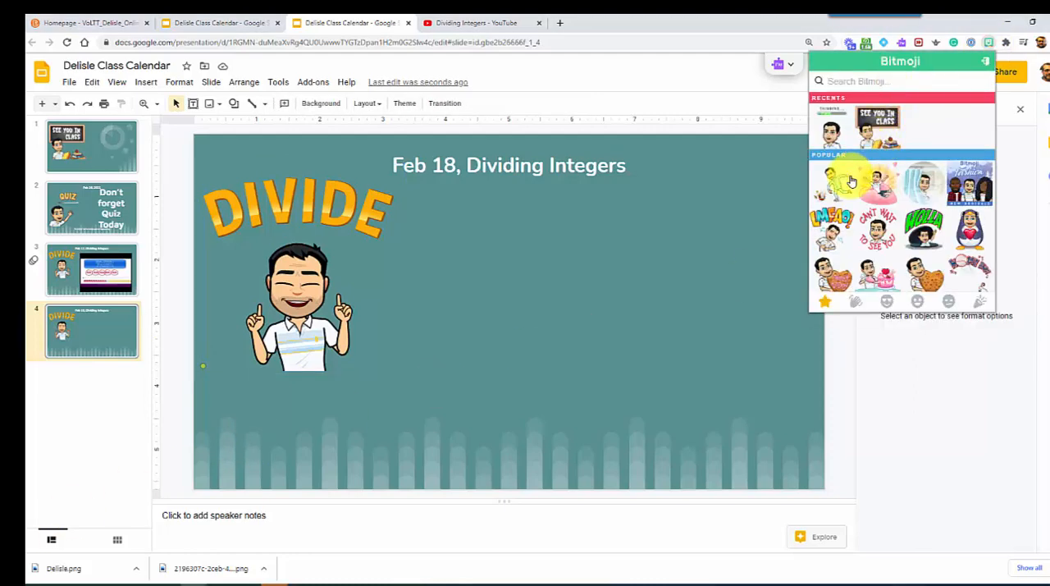
{"action": "right_click", "coordinate": [841, 129]}
{"action": "left_click", "coordinate": [860, 163]}
{"action": "right_click", "coordinate": [484, 283]}
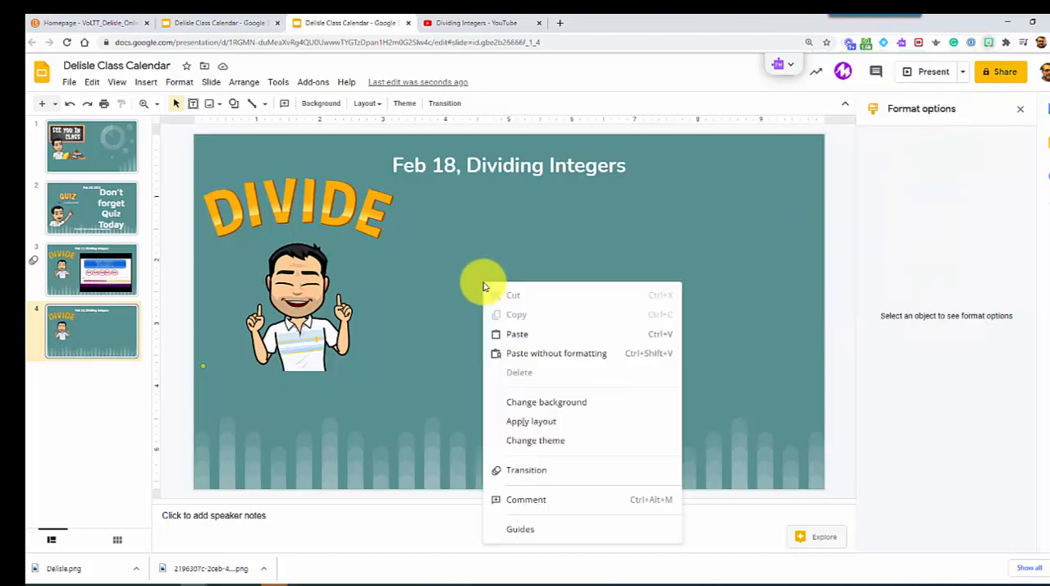
{"action": "left_click", "coordinate": [508, 334]}
Step: Delete the DIVIDE Bitmoji from the Feb 18 slide and move the Thinking Bitmoji to the middle beneath the title
{"action": "left_click", "coordinate": [309, 240]}
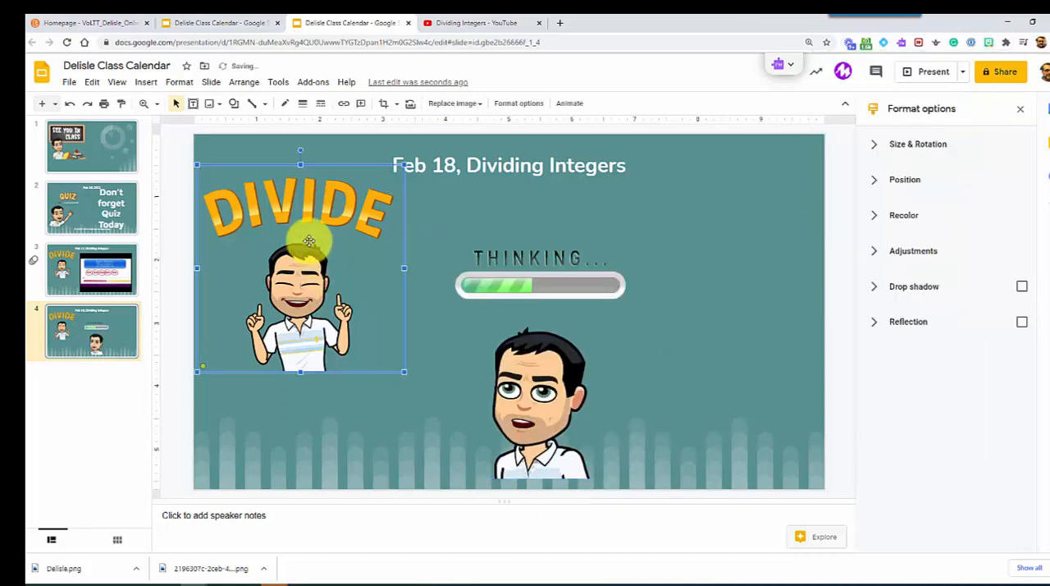
{"action": "key", "text": "Delete"}
{"action": "left_click", "coordinate": [462, 251]}
{"action": "left_click_drag", "start_coordinate": [462, 251], "coordinate": [425, 210]}
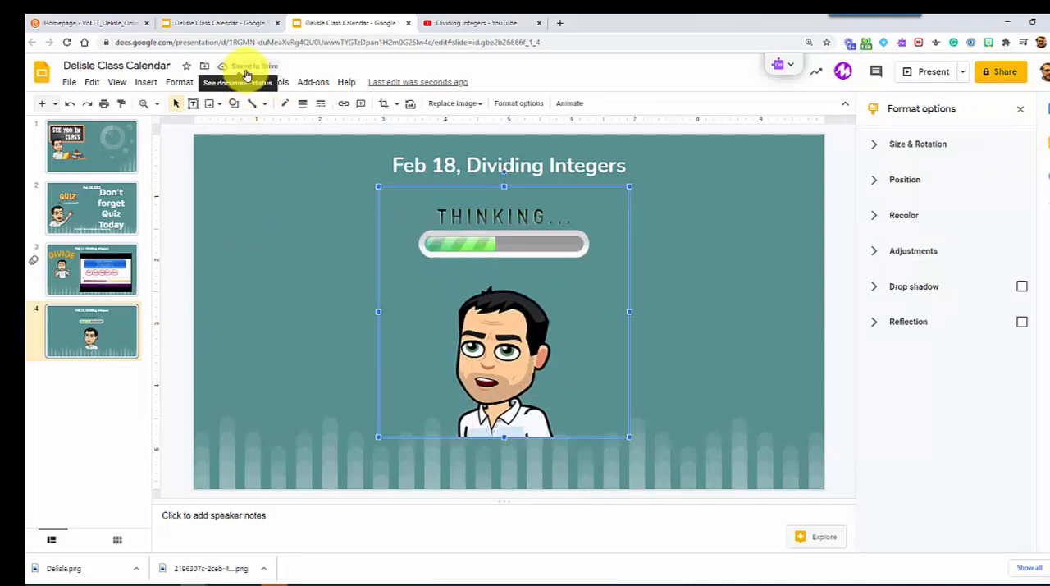
Step: Switch to the course homepage, reload it and advance the slideshow in the daily widget to the Feb 18 slide
{"action": "left_click", "coordinate": [110, 26]}
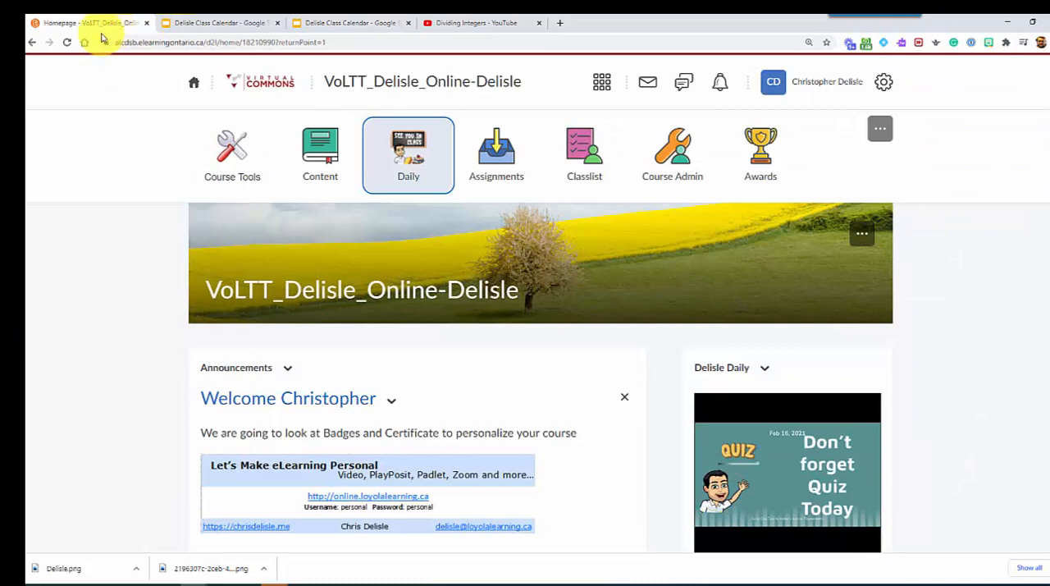
{"action": "left_click", "coordinate": [281, 159]}
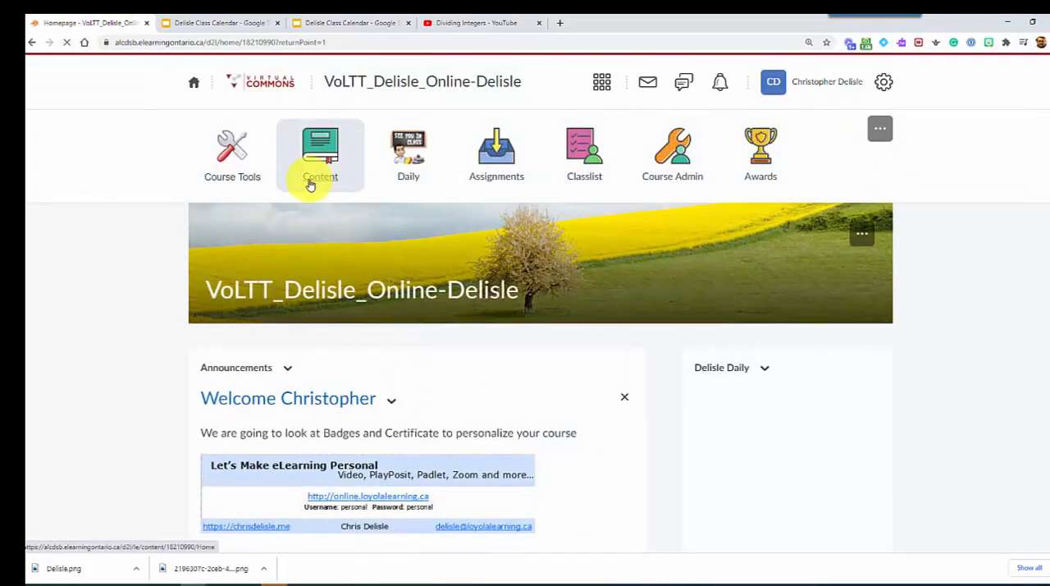
{"action": "scroll", "coordinate": [793, 386], "scroll_direction": "down", "scroll_amount": 1}
{"action": "scroll", "coordinate": [793, 385], "scroll_direction": "down", "scroll_amount": 1}
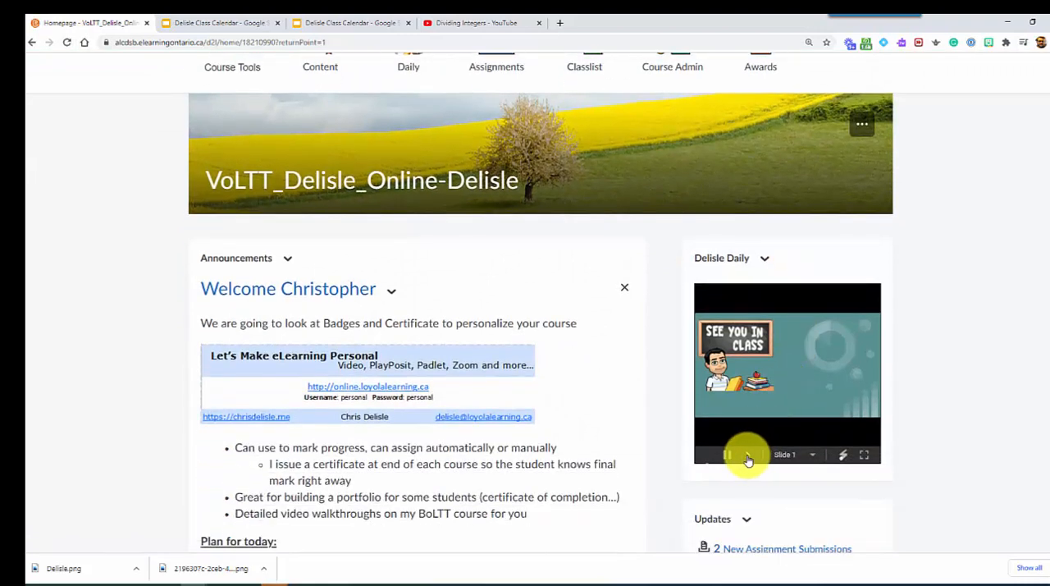
{"action": "left_click", "coordinate": [747, 458]}
{"action": "left_click", "coordinate": [747, 458]}
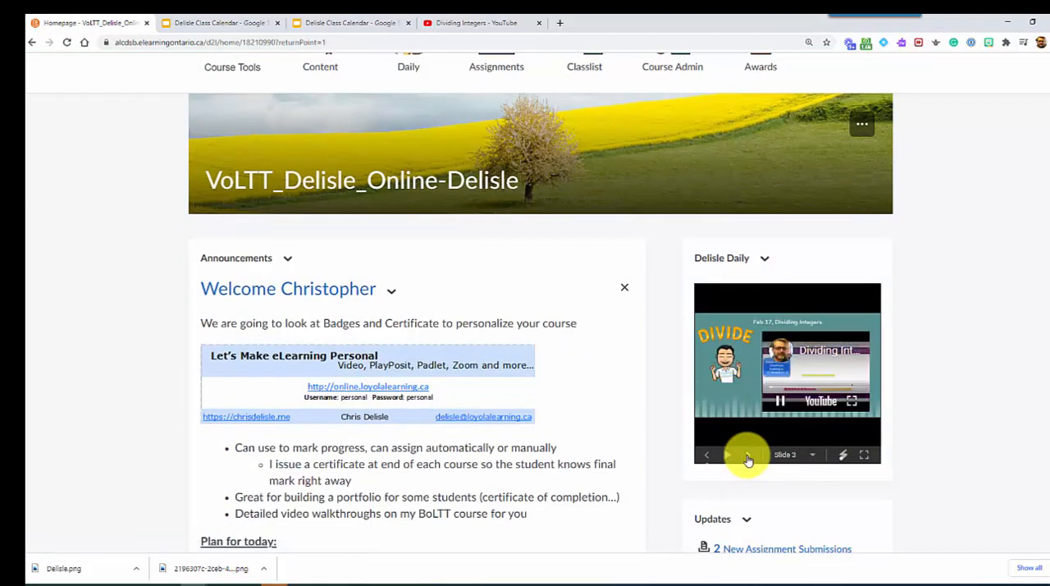
{"action": "left_click", "coordinate": [748, 458]}
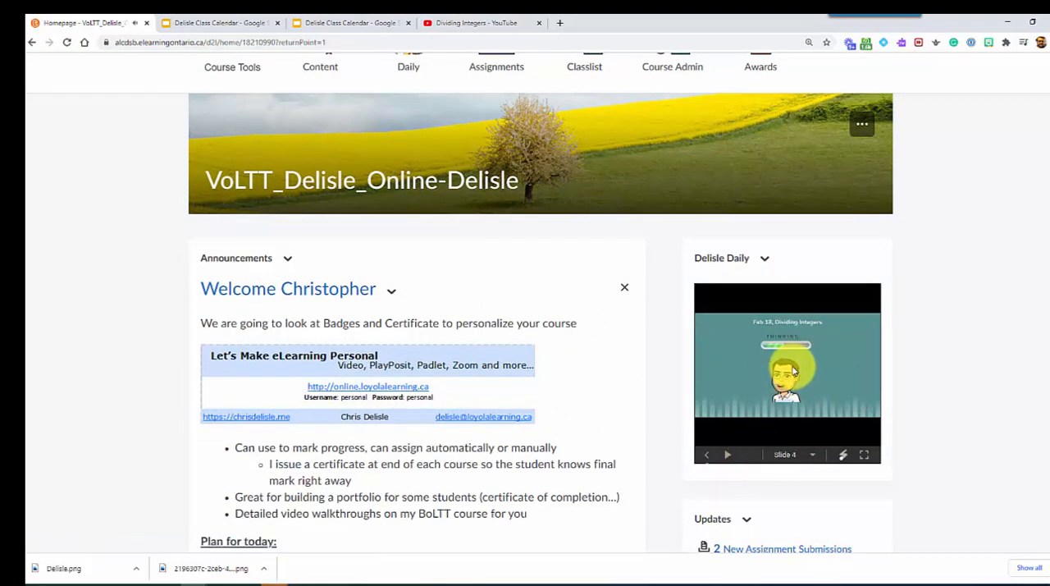
Step: Open the navbar's Daily link again and advance the published slideshow to the Feb 18 slide
{"action": "scroll", "coordinate": [329, 123], "scroll_direction": "up", "scroll_amount": 2}
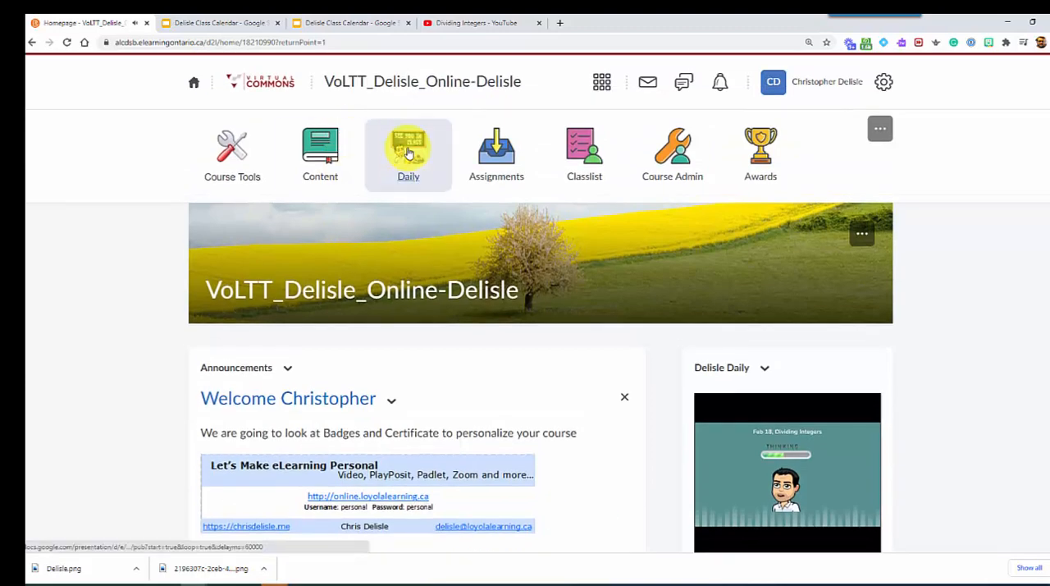
{"action": "left_click", "coordinate": [407, 147]}
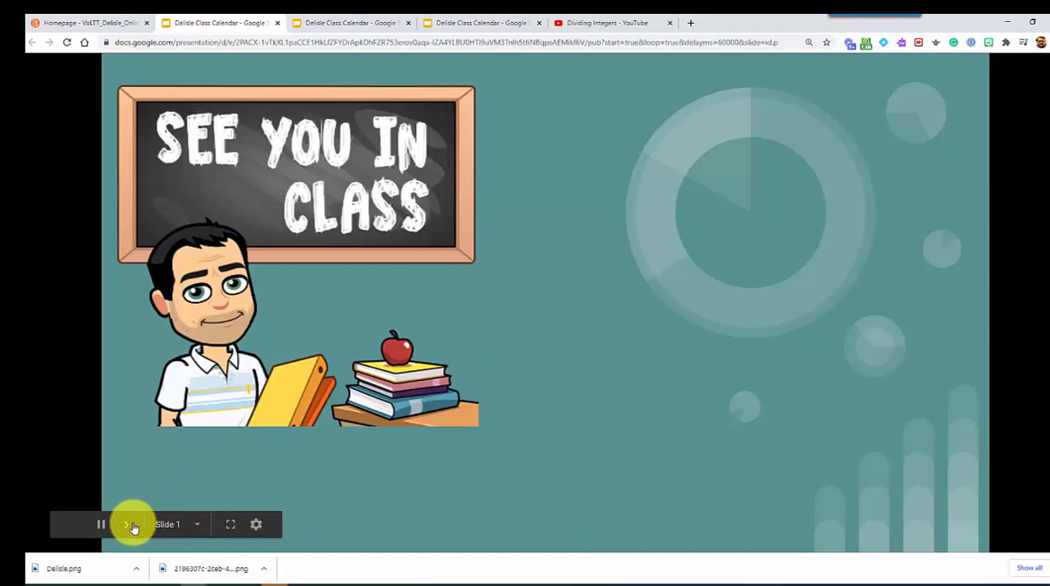
{"action": "left_click", "coordinate": [130, 524]}
{"action": "left_click", "coordinate": [129, 524]}
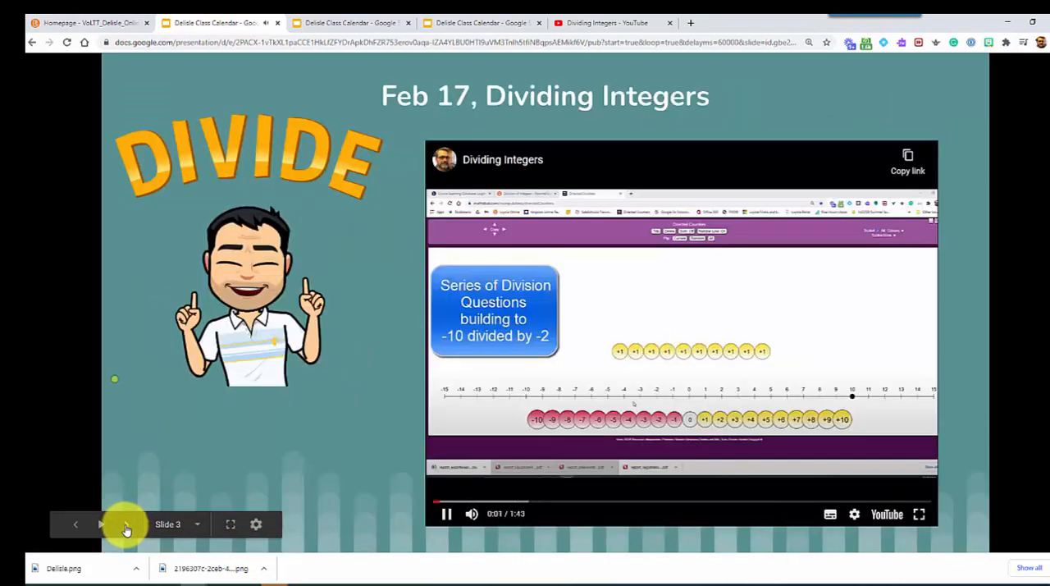
{"action": "left_click", "coordinate": [126, 525]}
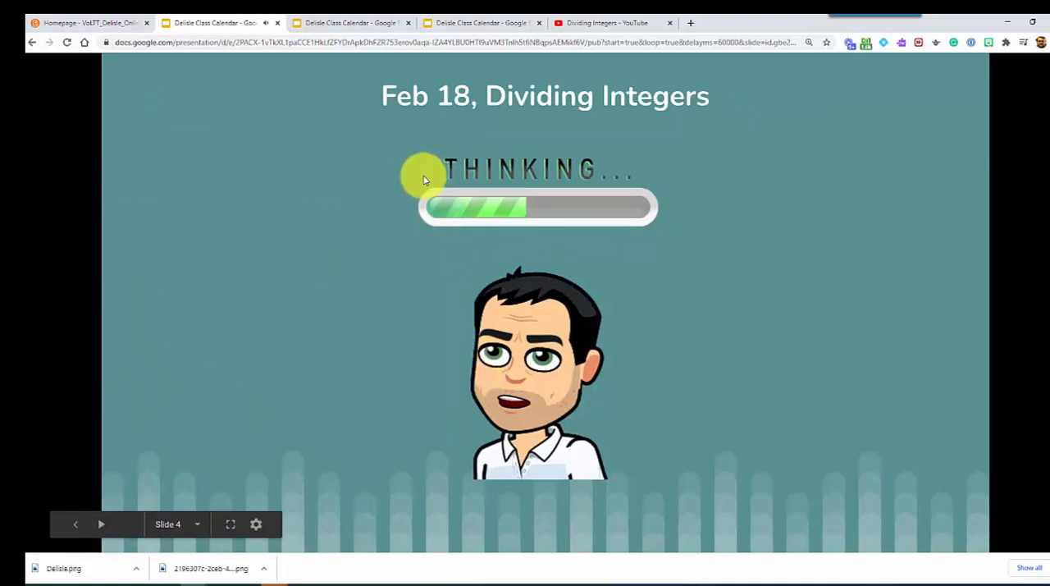
Step: Go back to the course homepage and view the slideshow in the daily widget
{"action": "left_click", "coordinate": [104, 26]}
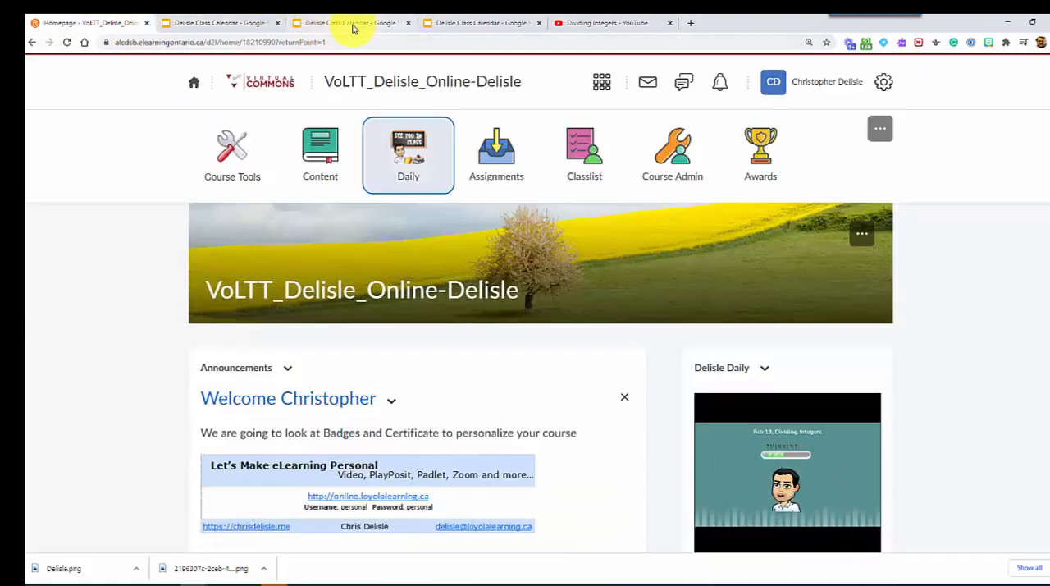
{"action": "scroll", "coordinate": [544, 354], "scroll_direction": "down", "scroll_amount": 2}
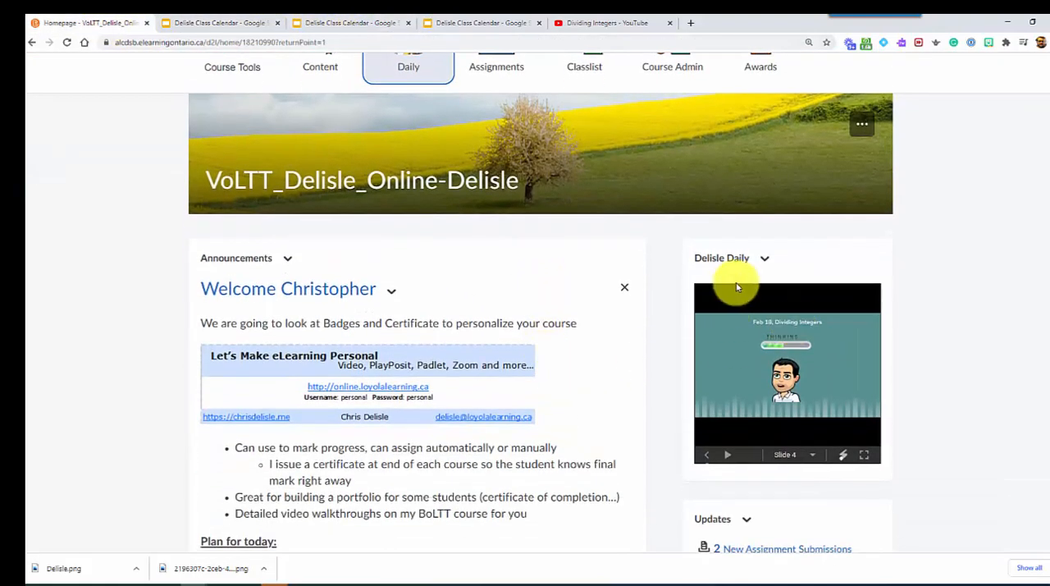